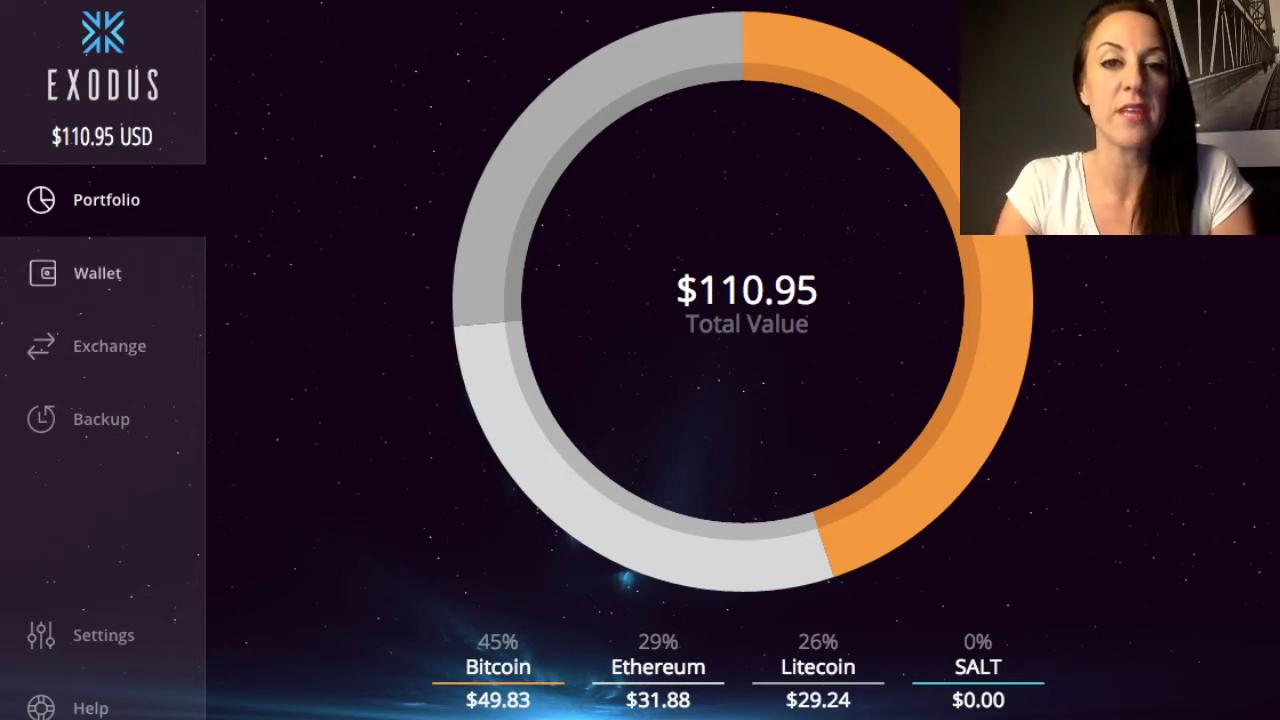
# Step: View the wallet balances and transaction histories for Ethereum, Litecoin, SALT and Bitcoin
pyautogui.click(97, 272)
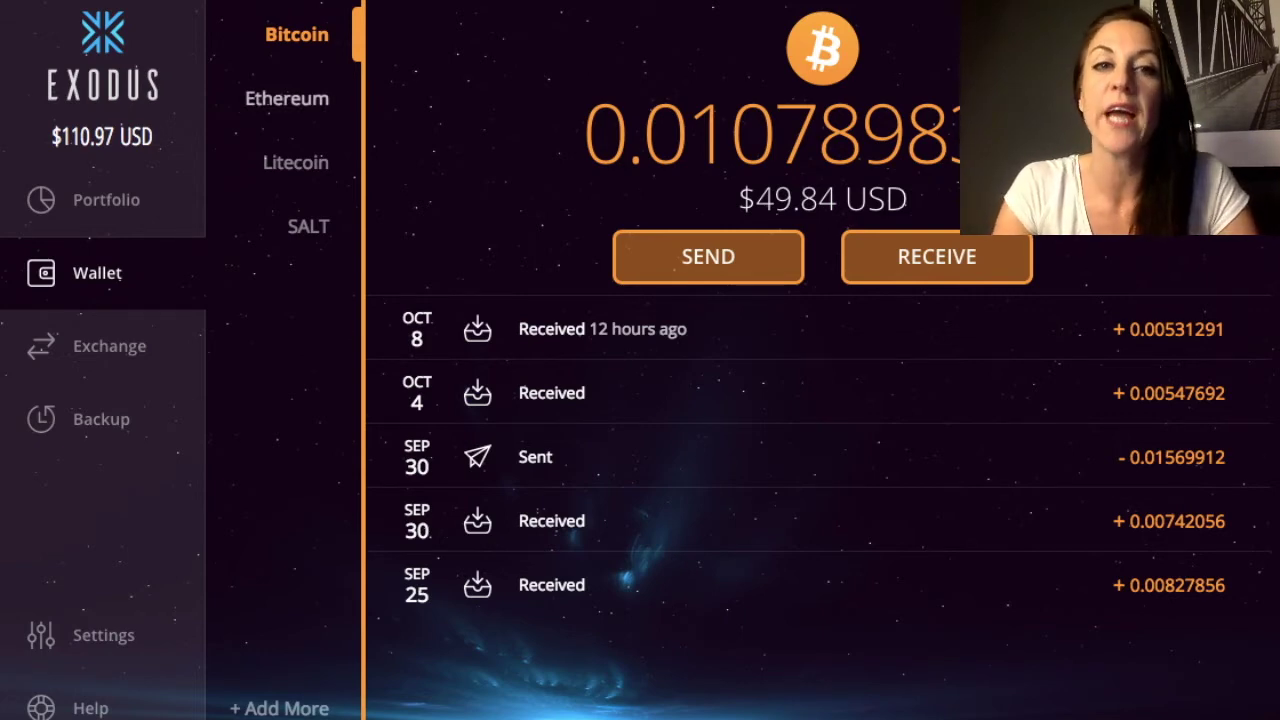
pyautogui.click(287, 98)
pyautogui.click(292, 162)
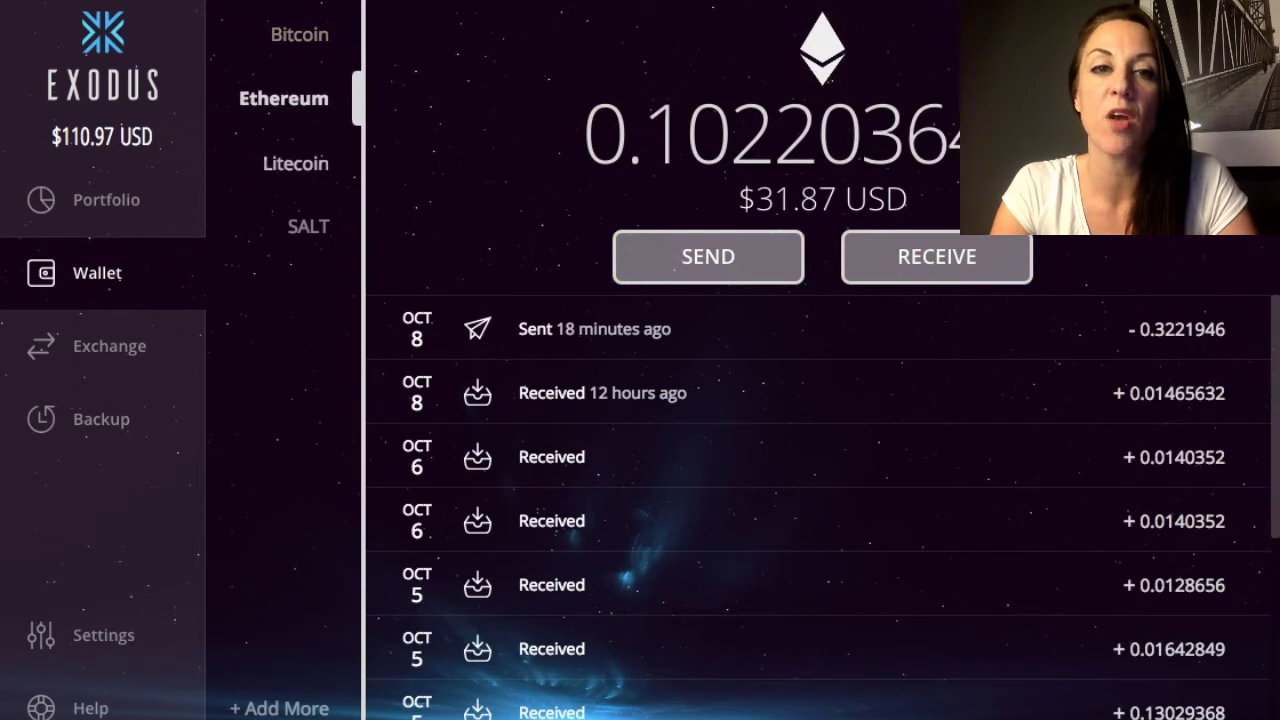
pyautogui.click(307, 226)
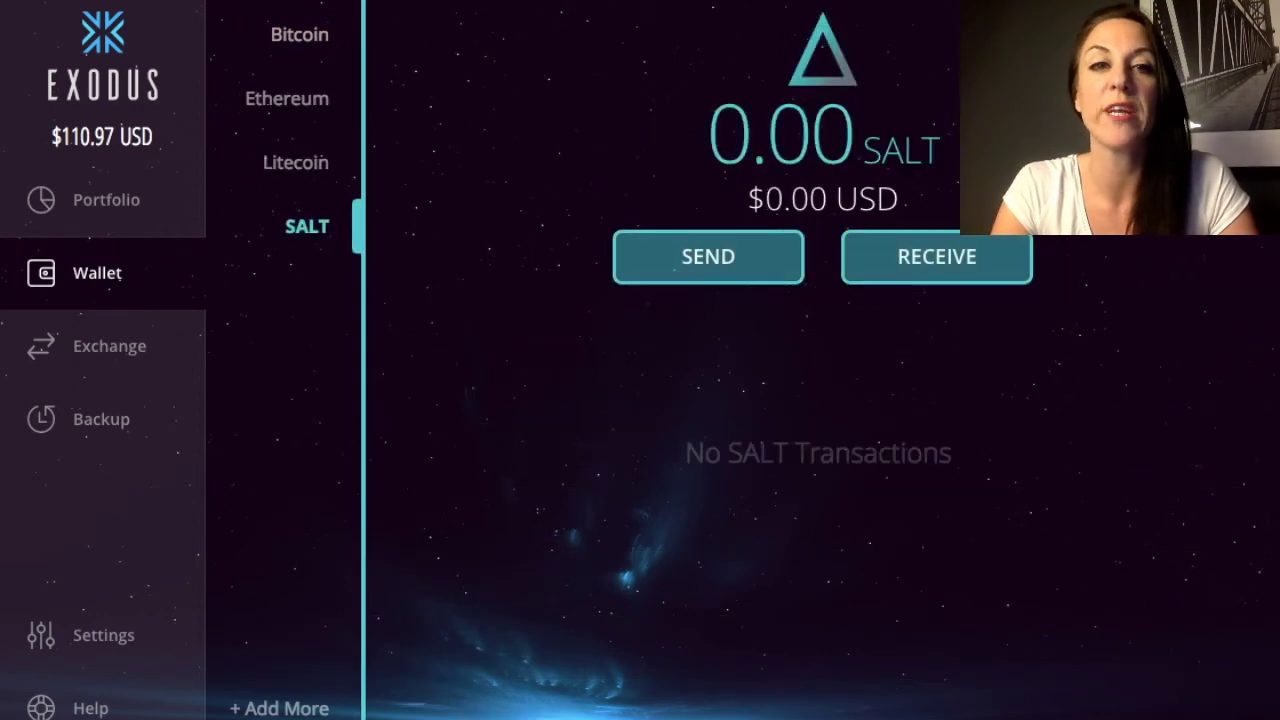
pyautogui.click(297, 34)
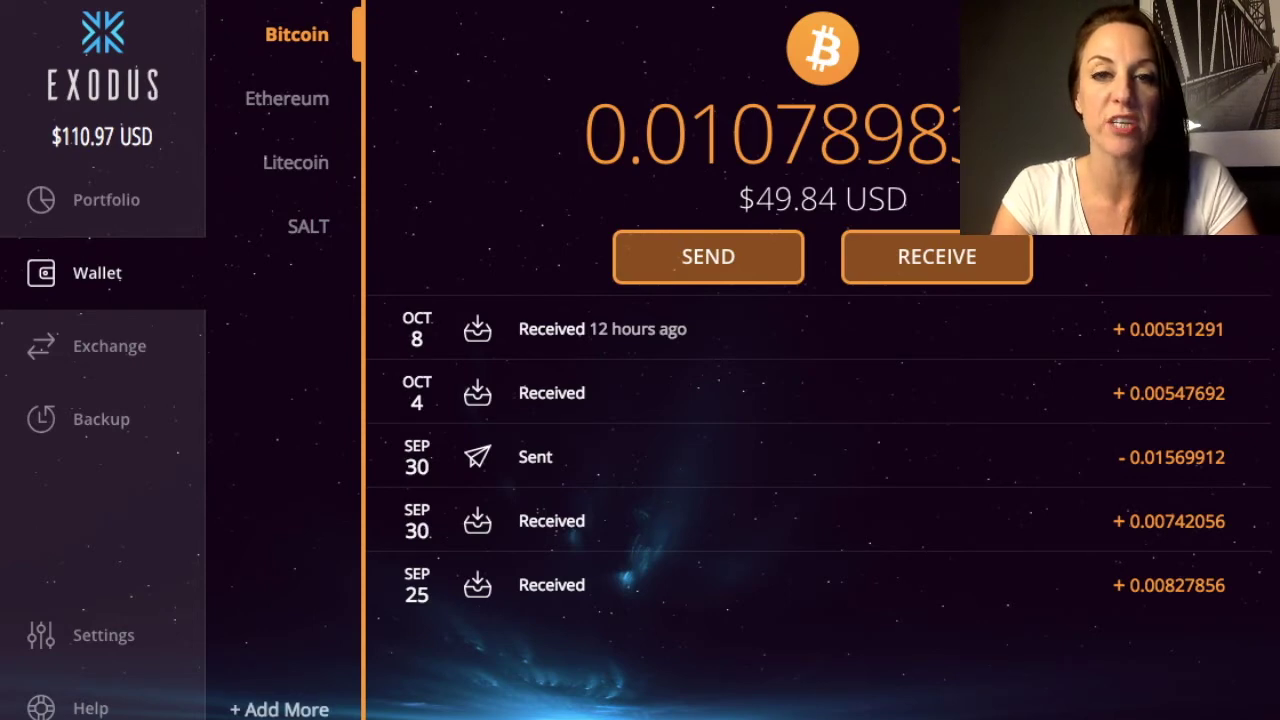
# Step: Browse the additional assets that can be added to the wallet, and return to the Bitcoin wallet
pyautogui.click(280, 708)
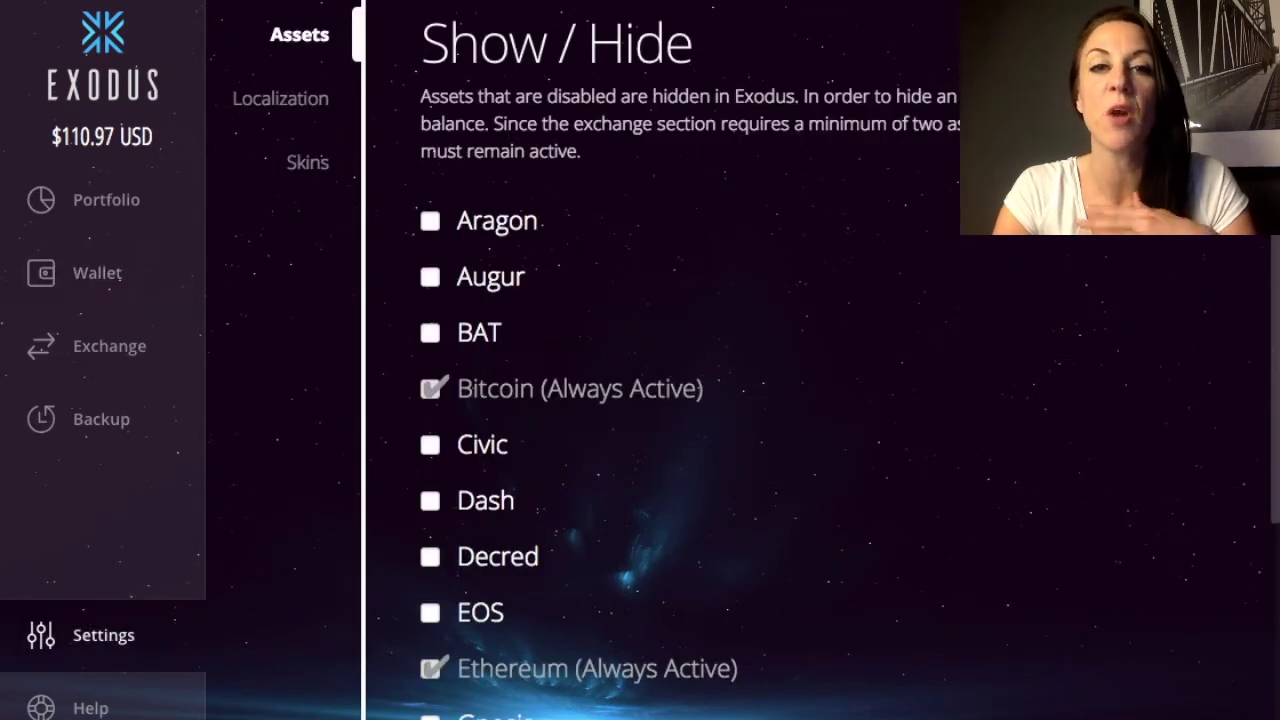
pyautogui.scroll(-5, 580, 400)
pyautogui.scroll(5, 580, 400)
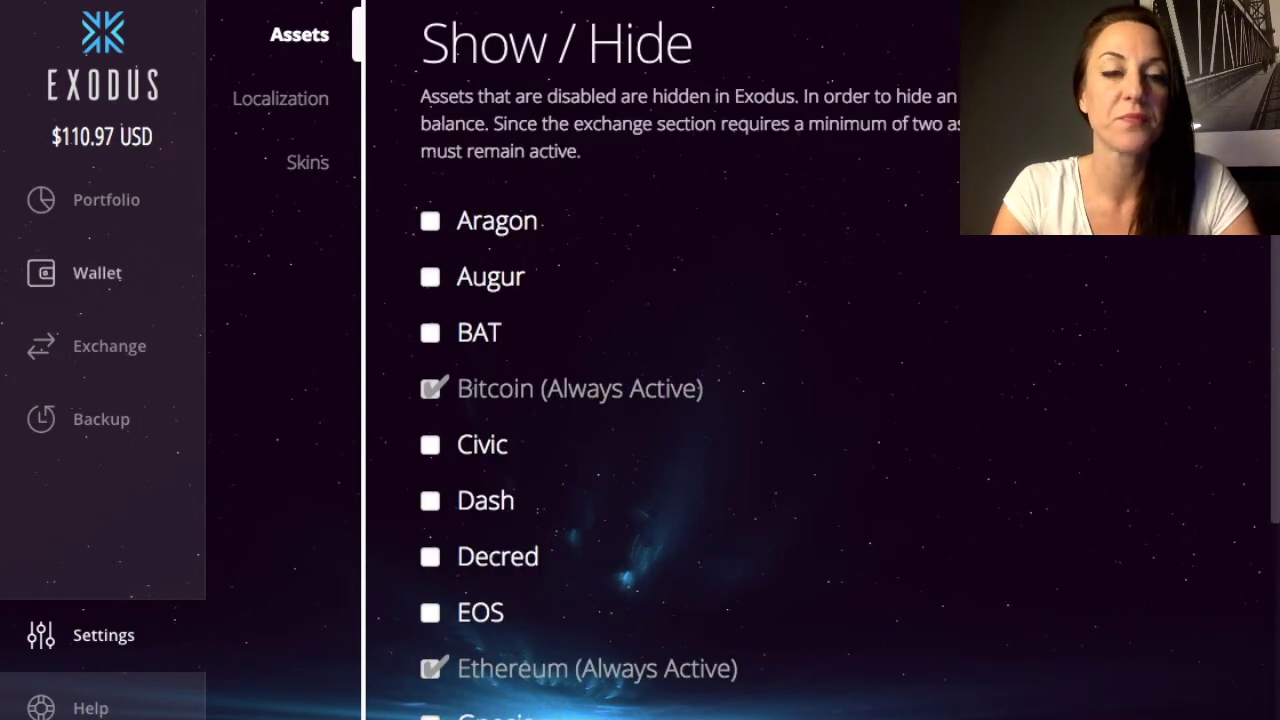
pyautogui.click(97, 272)
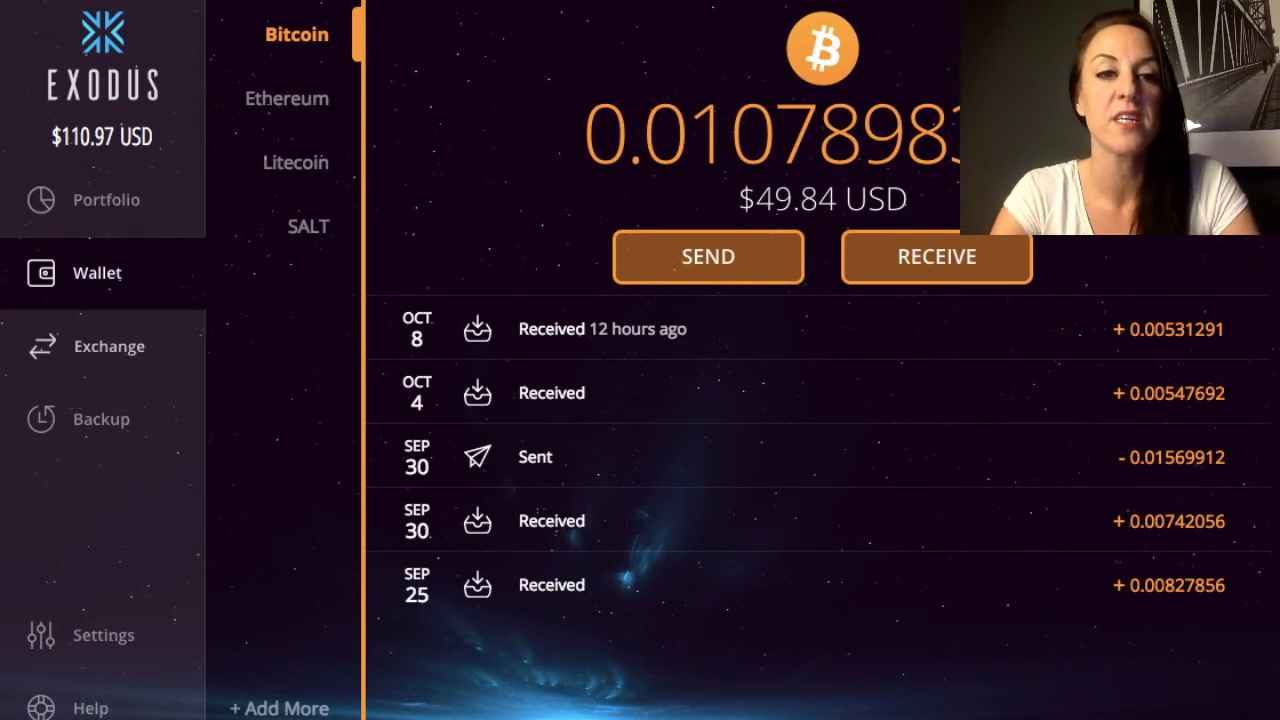
# Step: Set up an exchange with Ethereum as the source asset and Bitcoin as the asset to receive
pyautogui.click(109, 346)
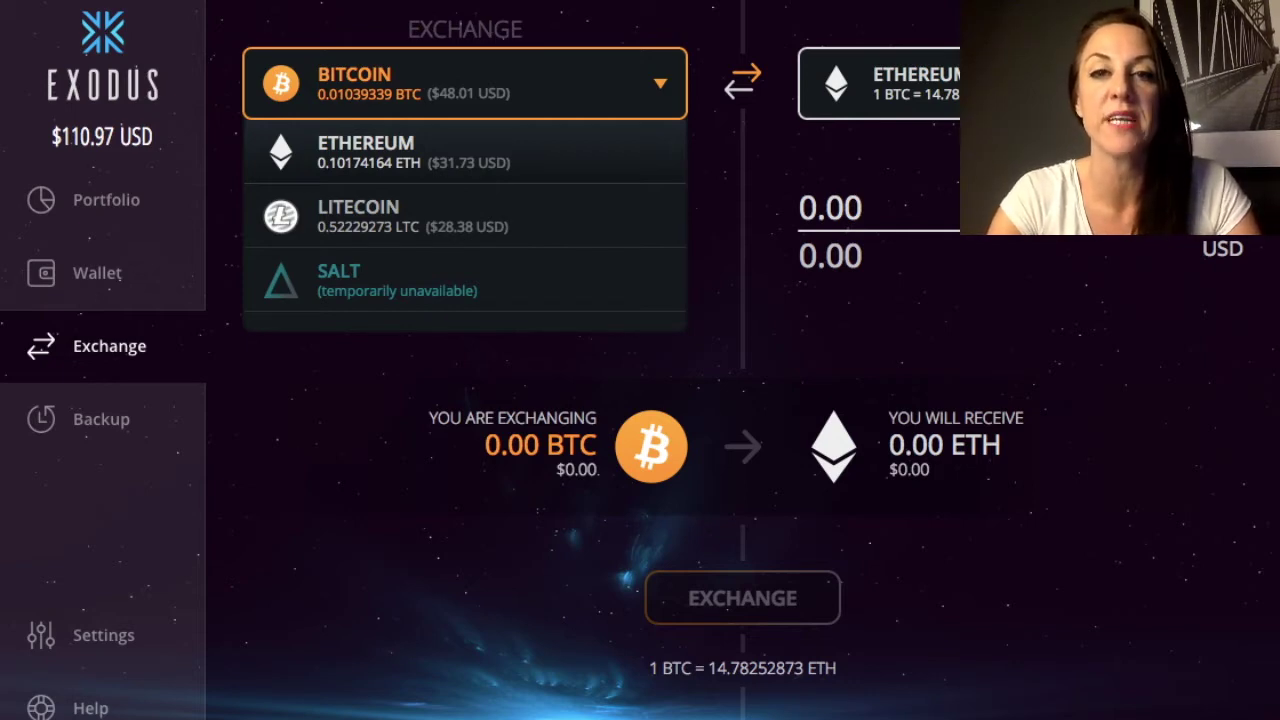
pyautogui.press('Escape')
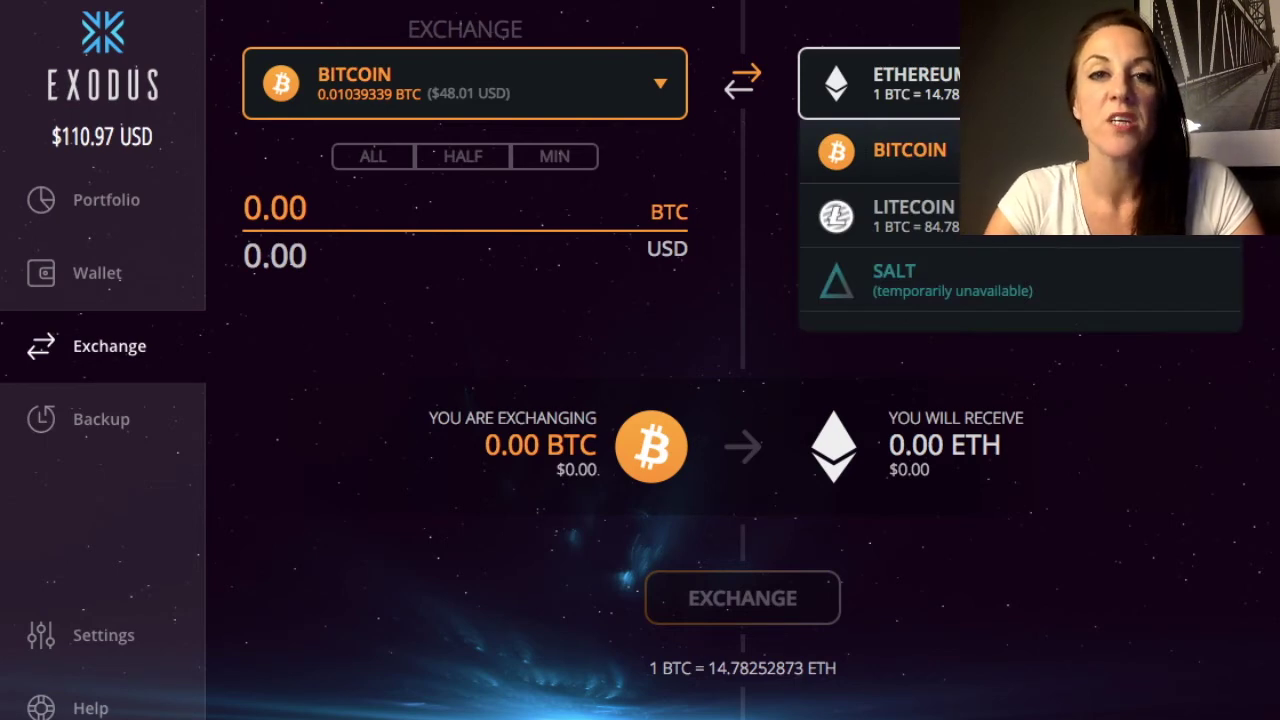
pyautogui.click(465, 83)
pyautogui.click(371, 228)
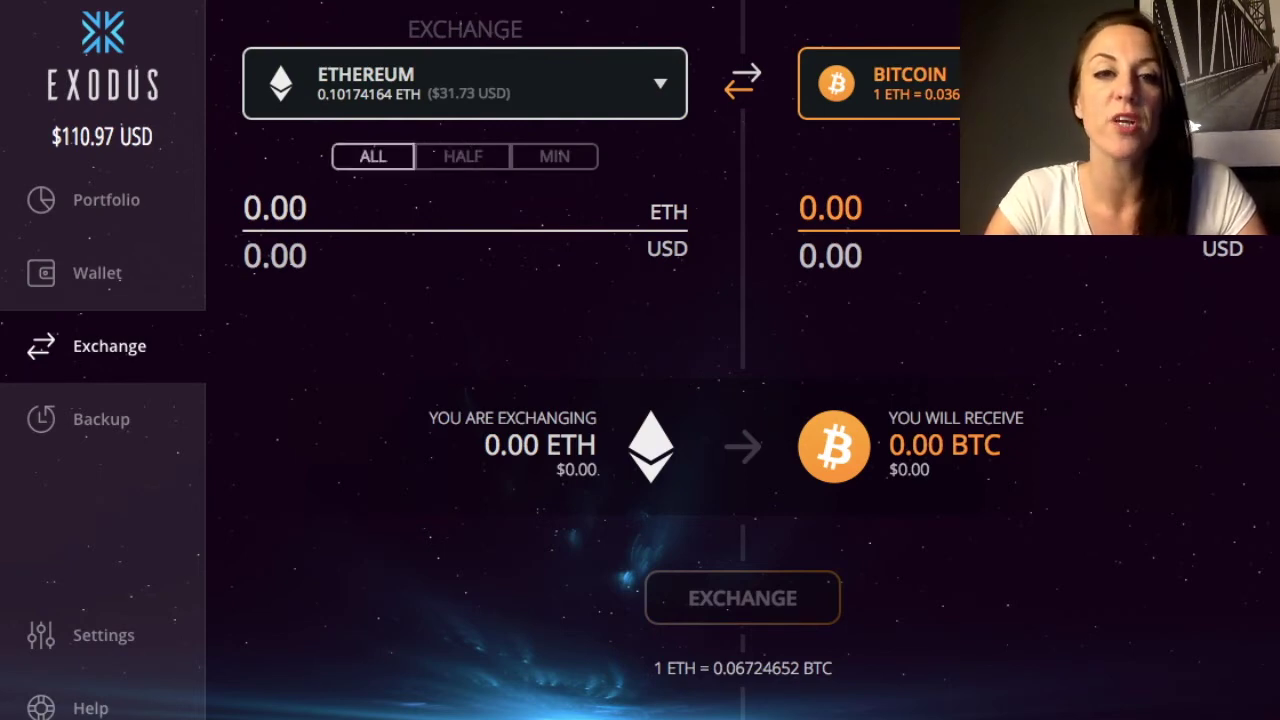
# Step: Try the all and half presets for the Ethereum exchange amount, and set it to the minimum
pyautogui.click(373, 156)
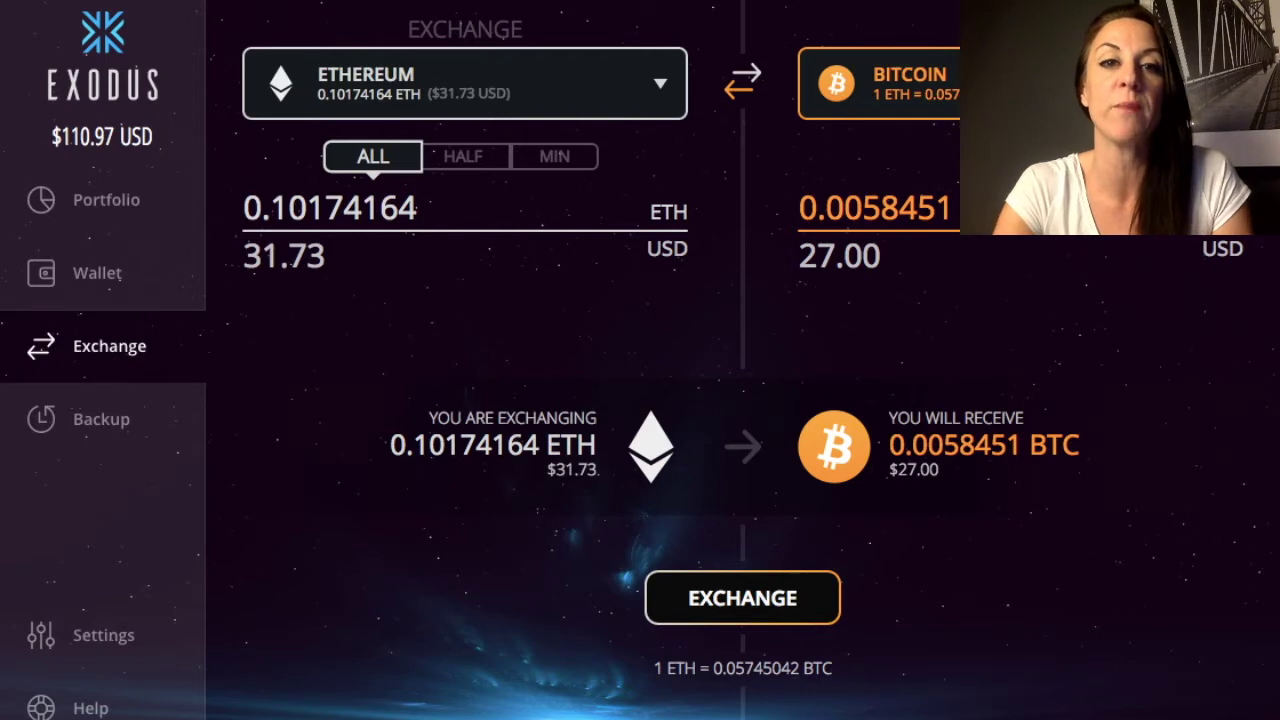
pyautogui.click(463, 156)
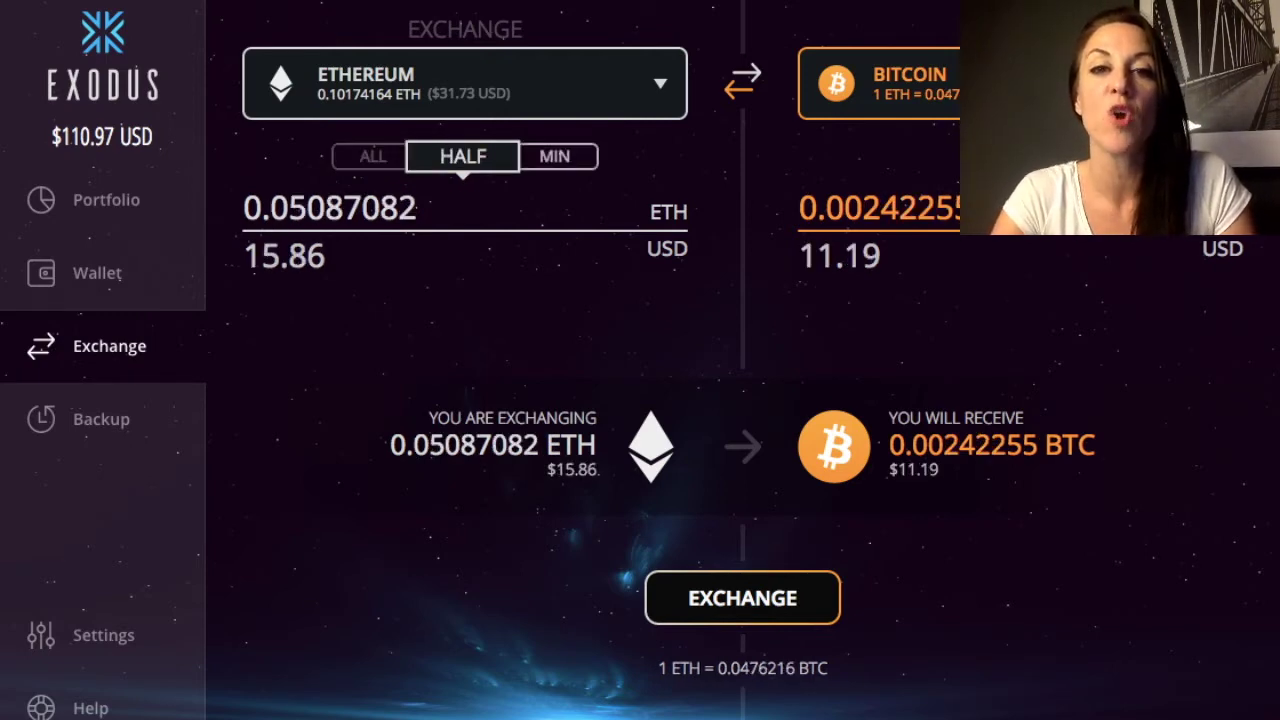
pyautogui.click(554, 156)
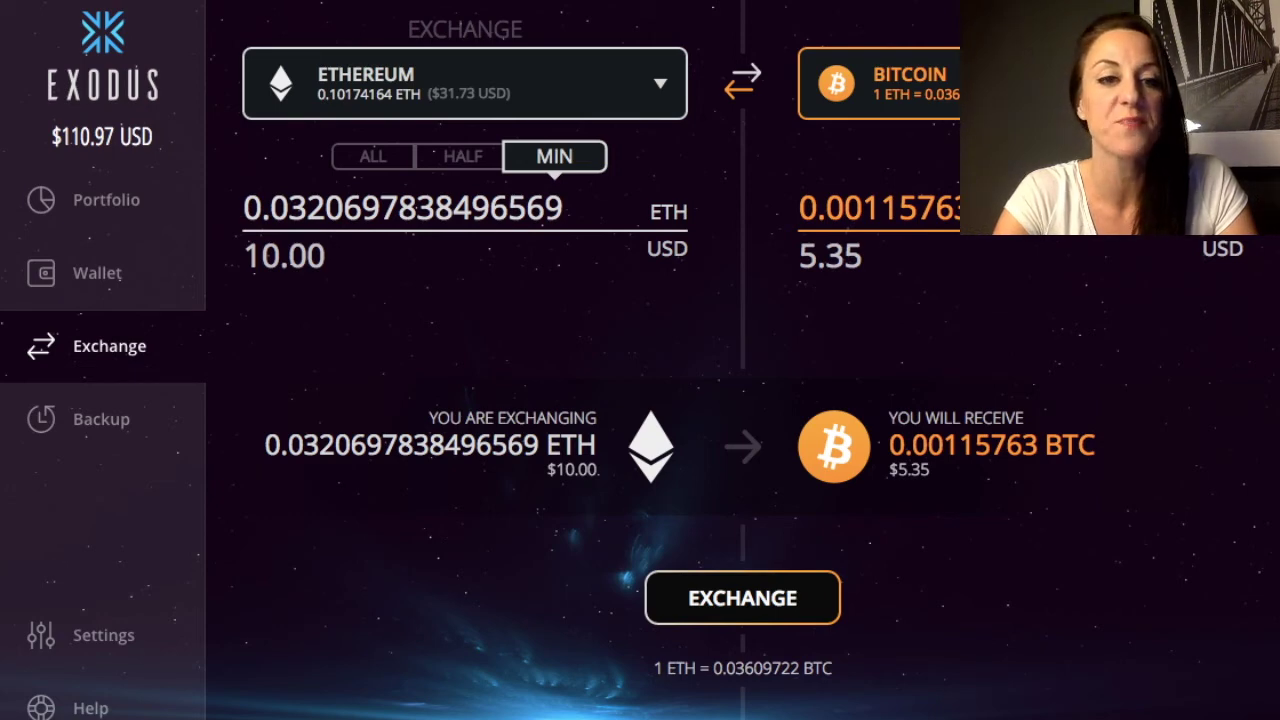
# Step: Review the Show / Hide asset options in the application settings
pyautogui.click(95, 635)
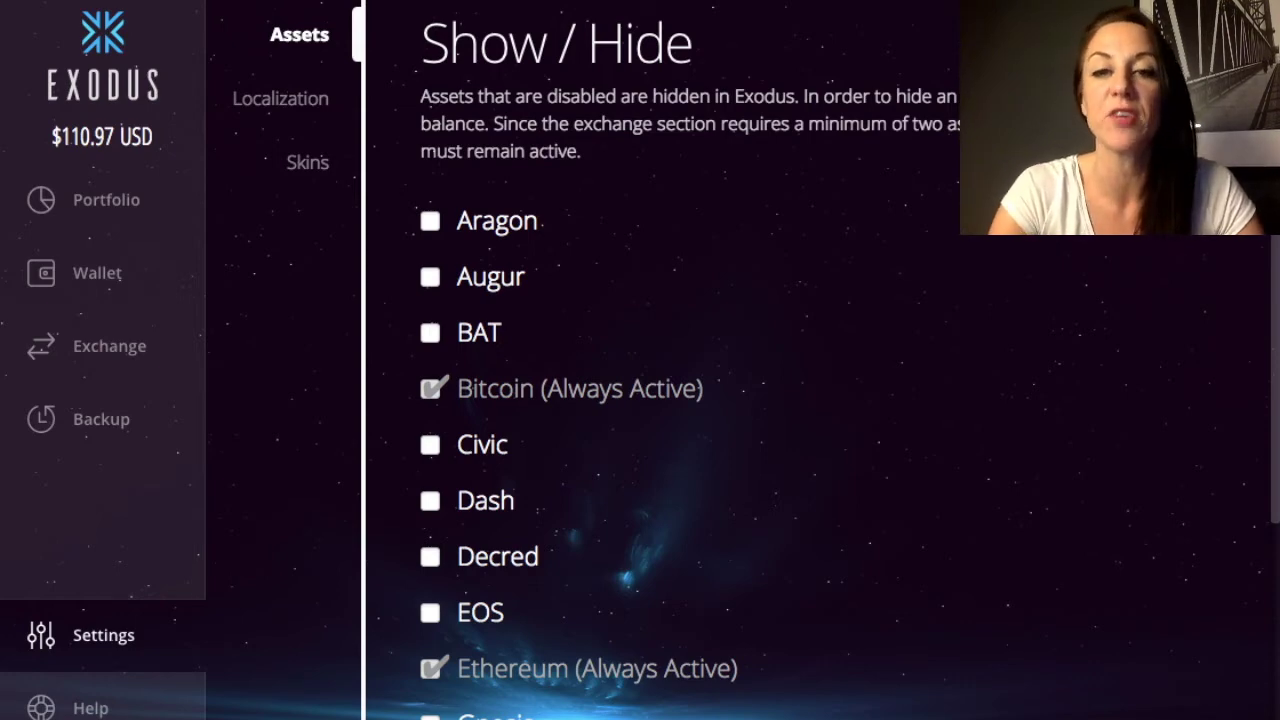
pyautogui.scroll(-5, 640, 400)
pyautogui.scroll(5, 640, 400)
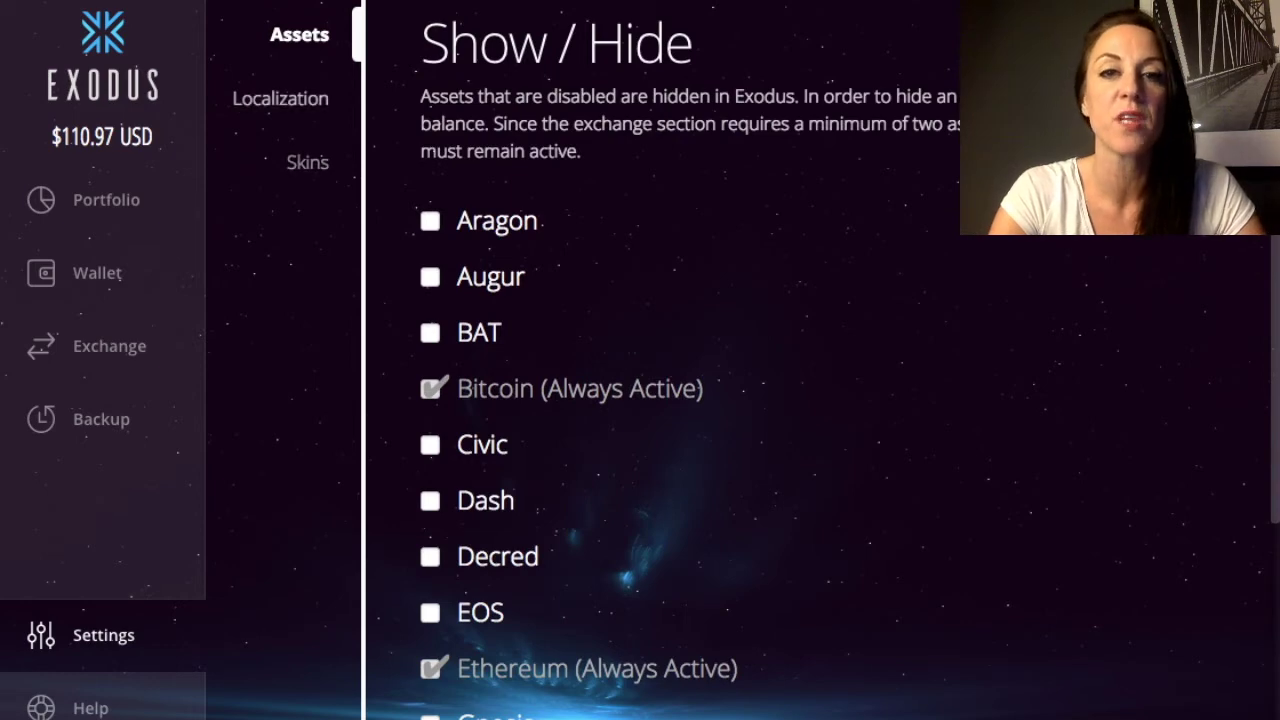
# Step: Look at the currencies available for displaying fiat values in the localization settings, keeping the current choice
pyautogui.click(280, 98)
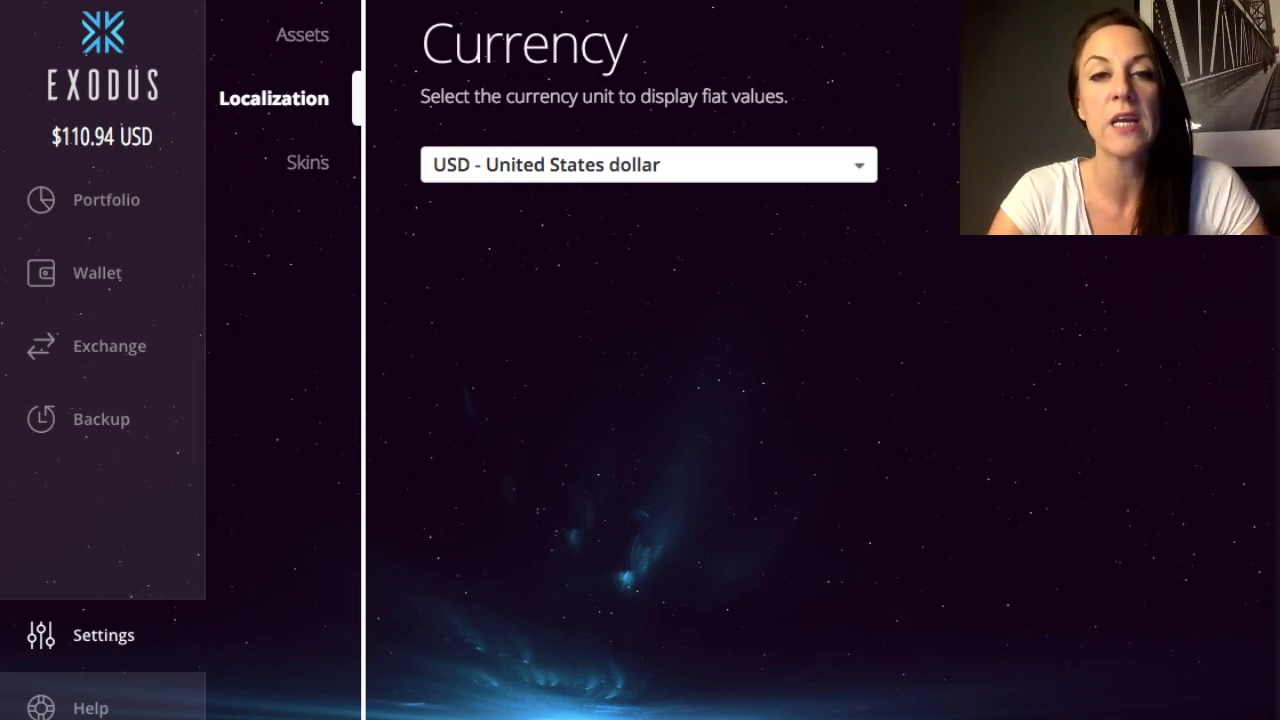
pyautogui.click(436, 165)
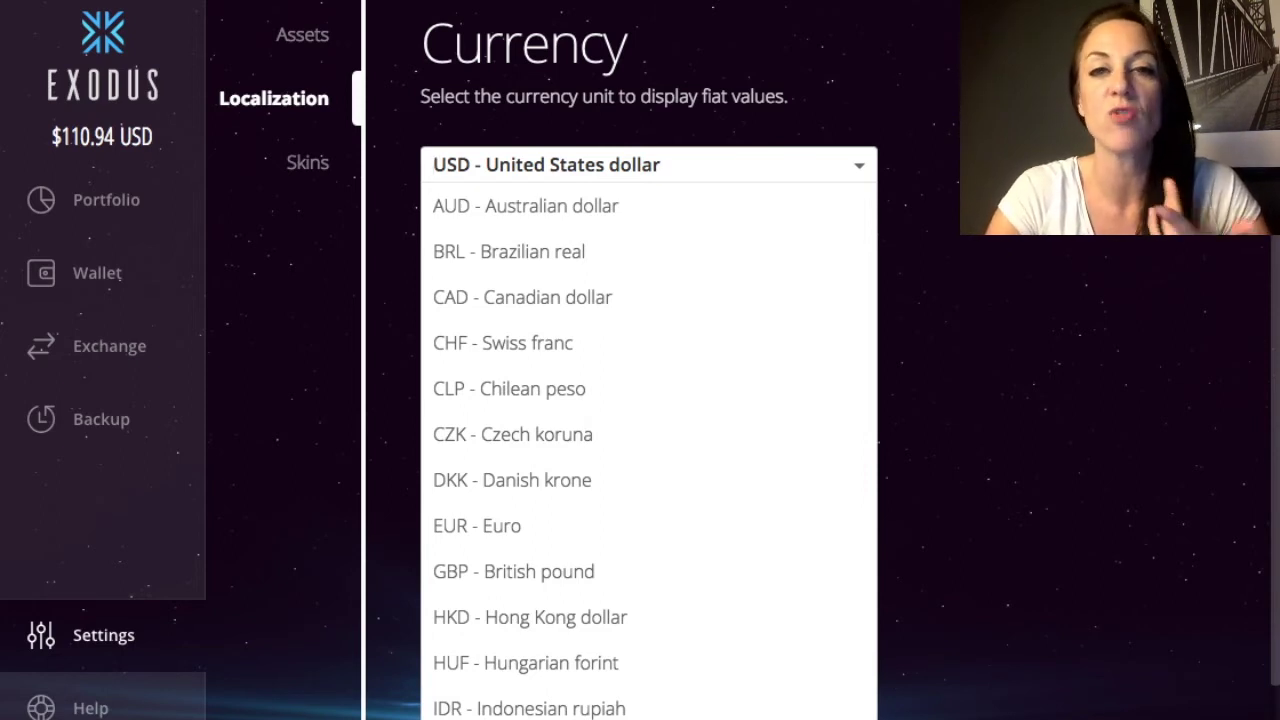
pyautogui.press('Escape')
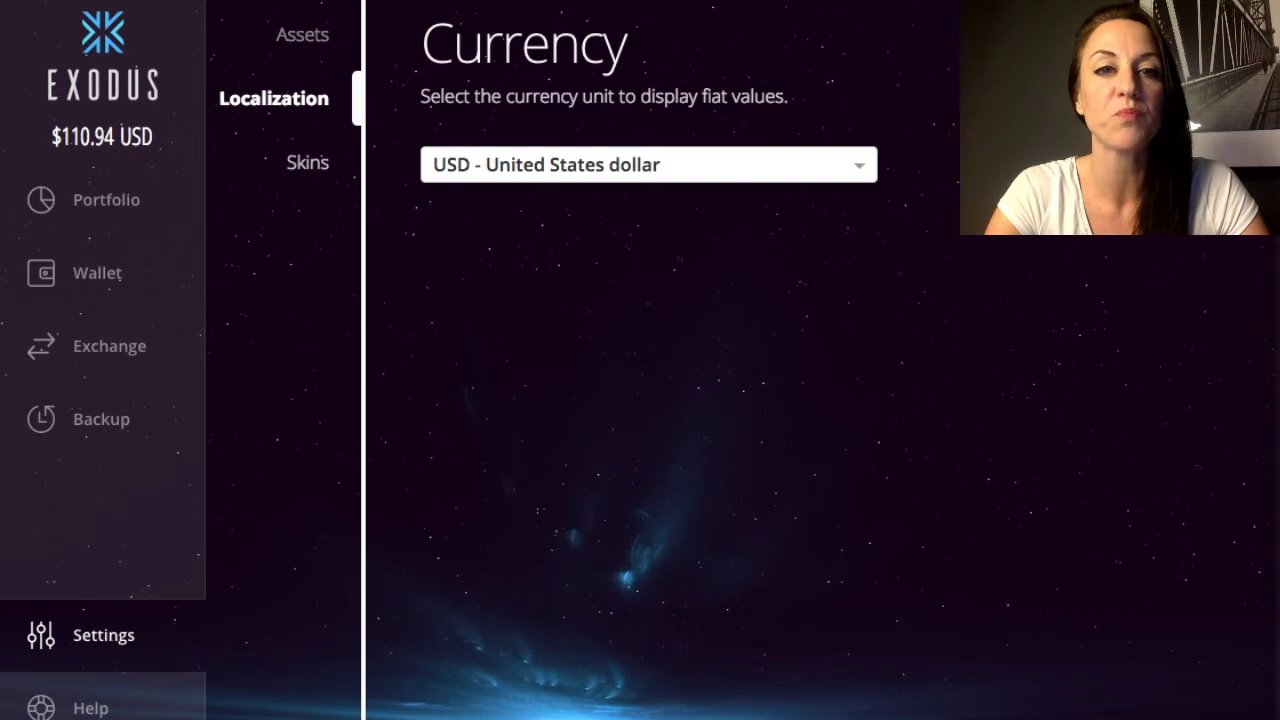
# Step: Preview the Equinox, Gray Linen, Matrix and Dusk Sky skins one after another
pyautogui.click(307, 162)
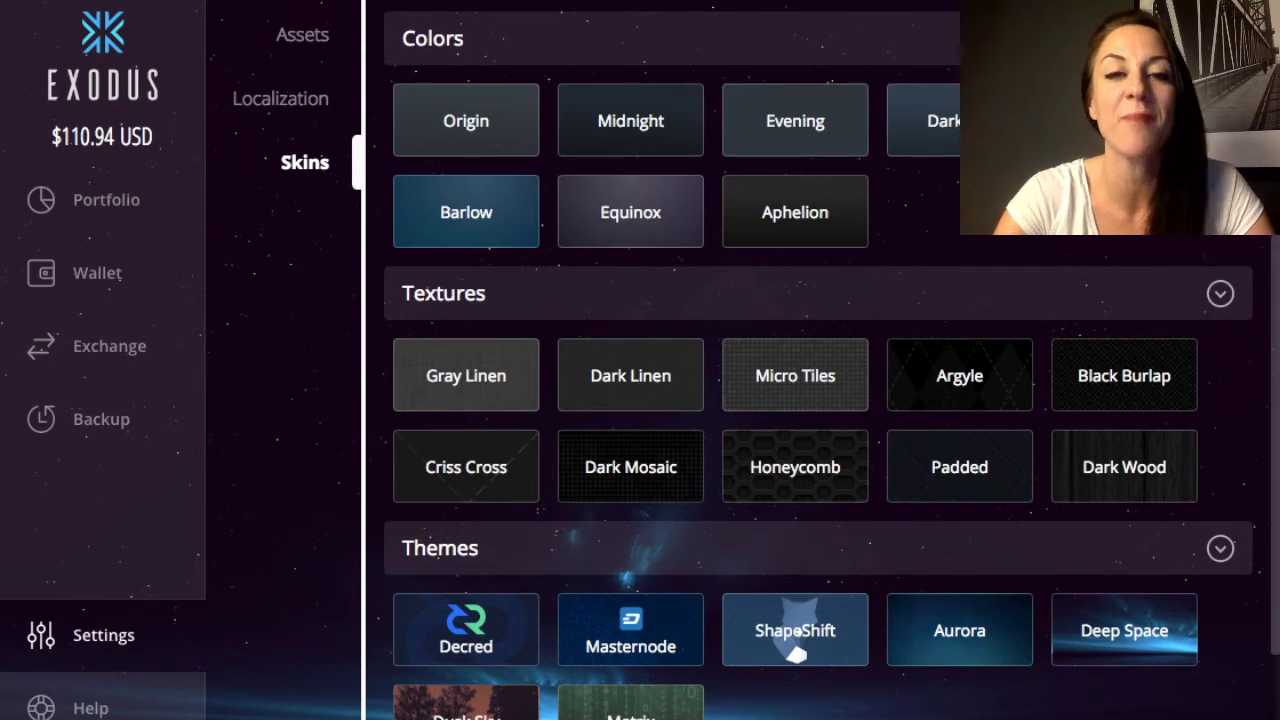
pyautogui.click(630, 212)
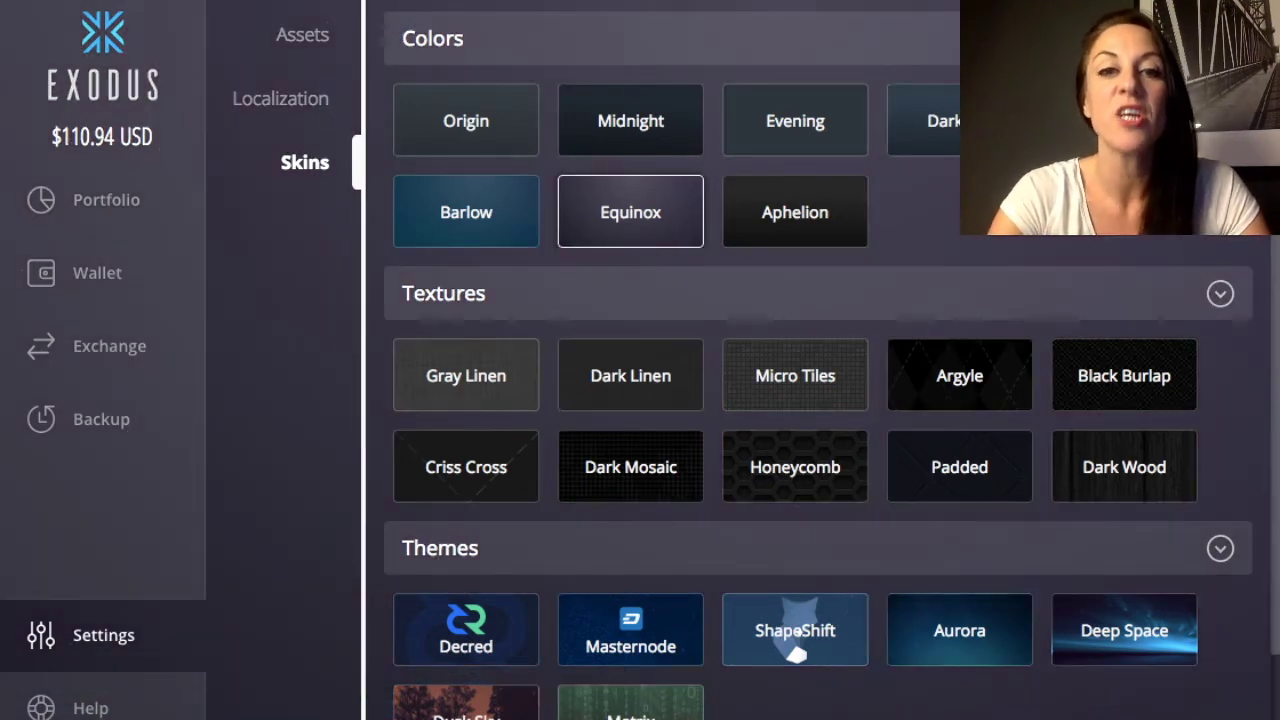
pyautogui.click(466, 375)
pyautogui.scroll(-1, 466, 375)
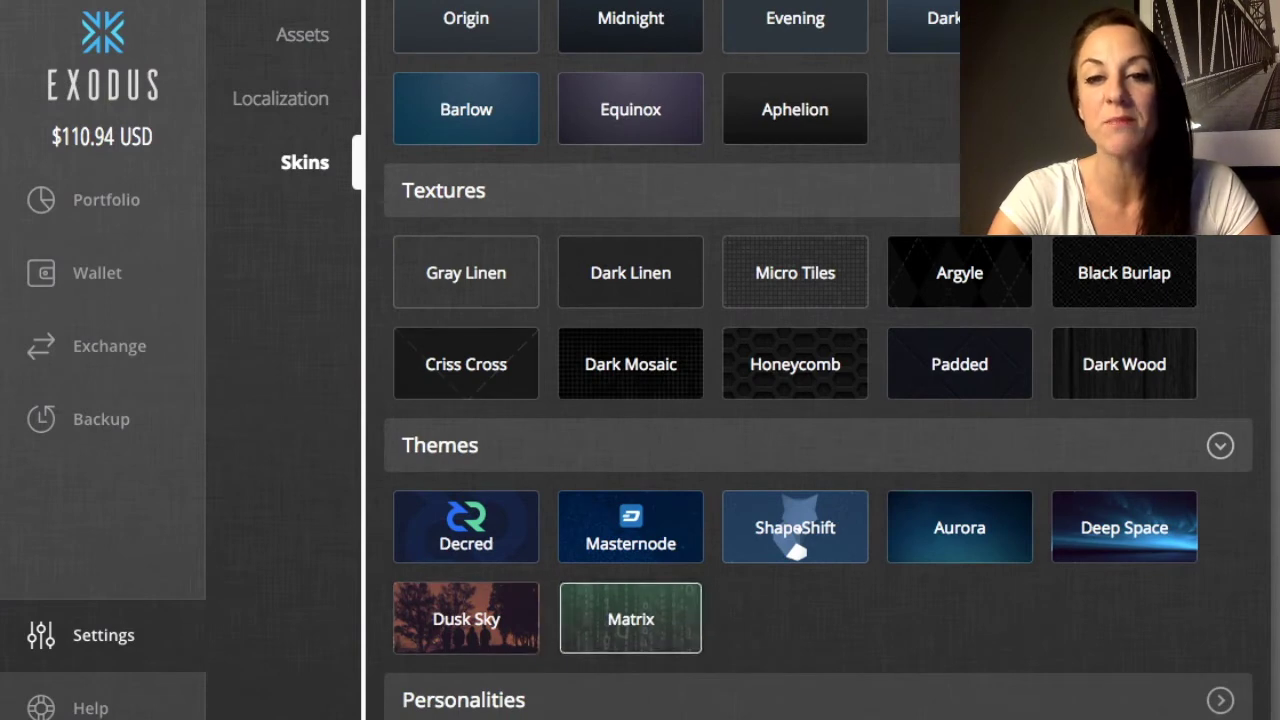
pyautogui.click(630, 618)
pyautogui.click(466, 618)
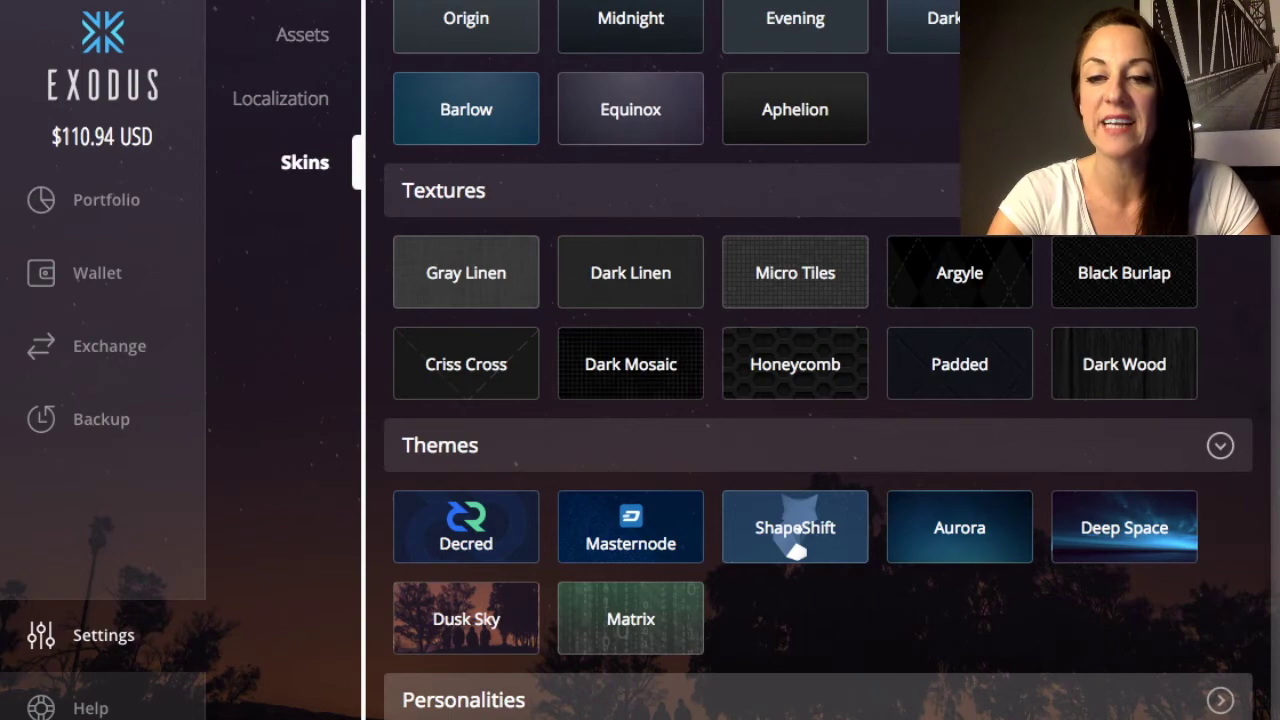
# Step: Look through the Personalities skins, and apply the Deep Space theme
pyautogui.scroll(-5, 800, 400)
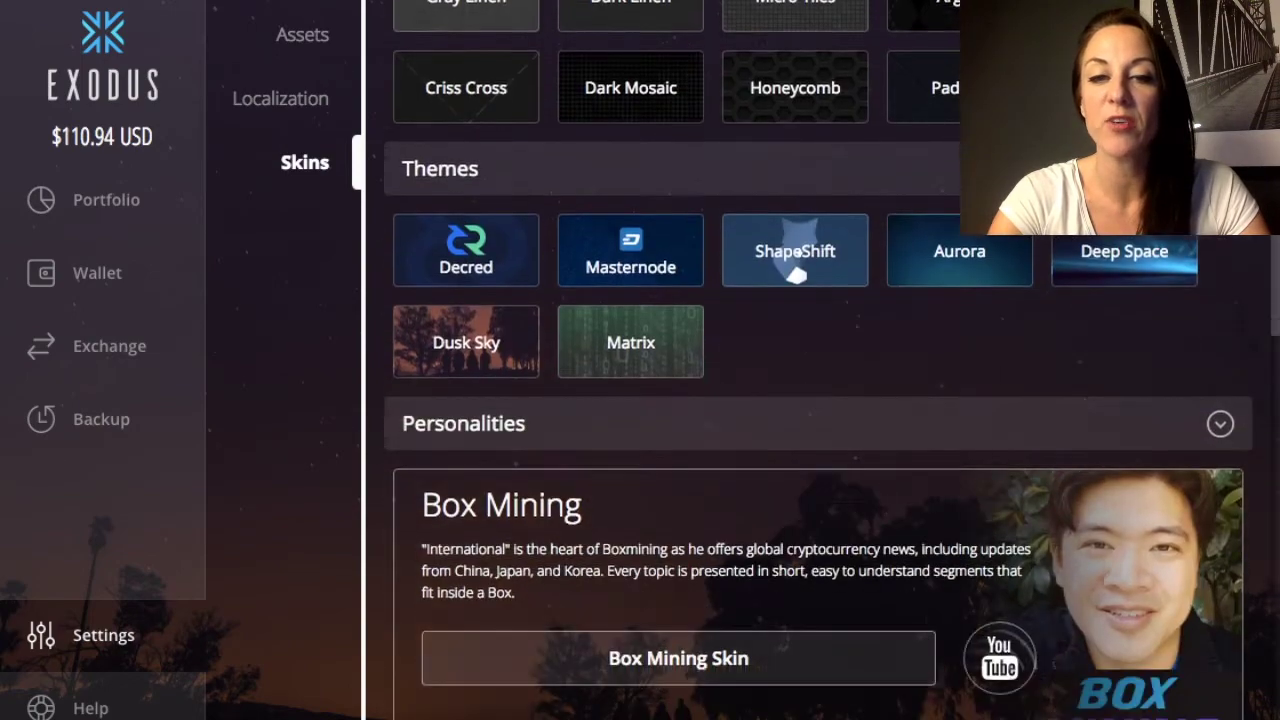
pyautogui.scroll(-5, 800, 400)
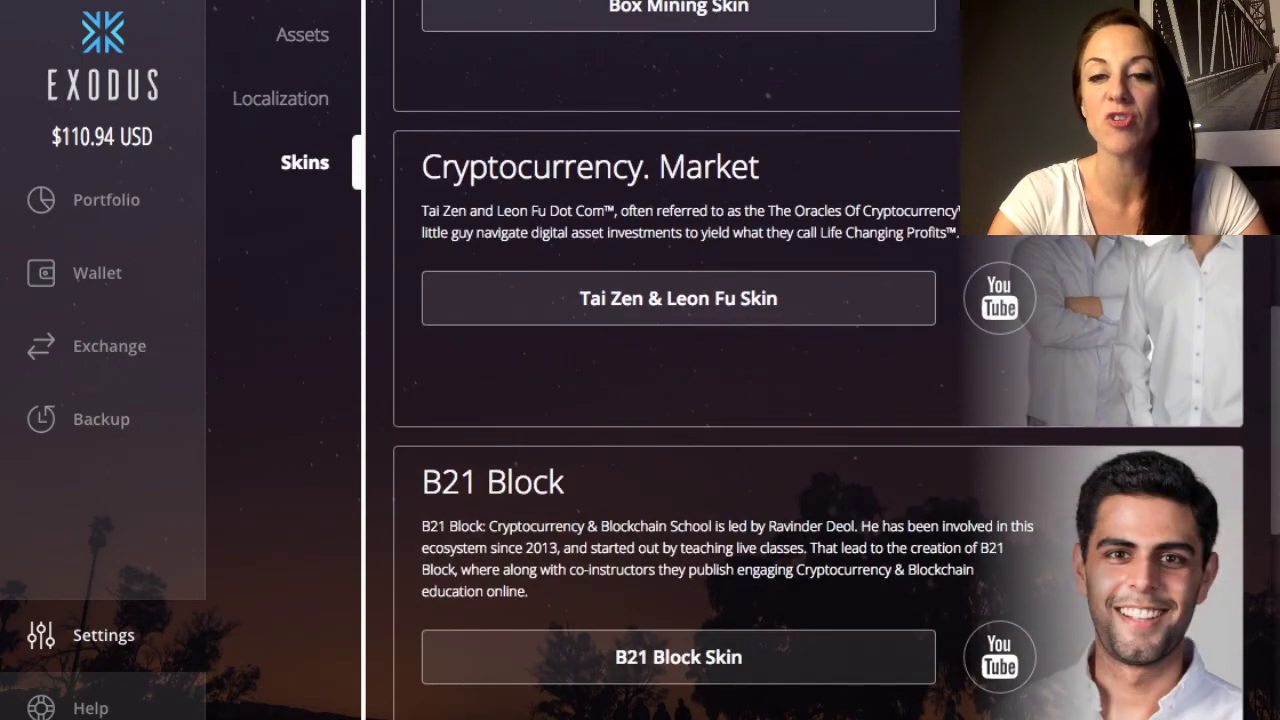
pyautogui.scroll(2, 800, 400)
pyautogui.scroll(7, 795, 507)
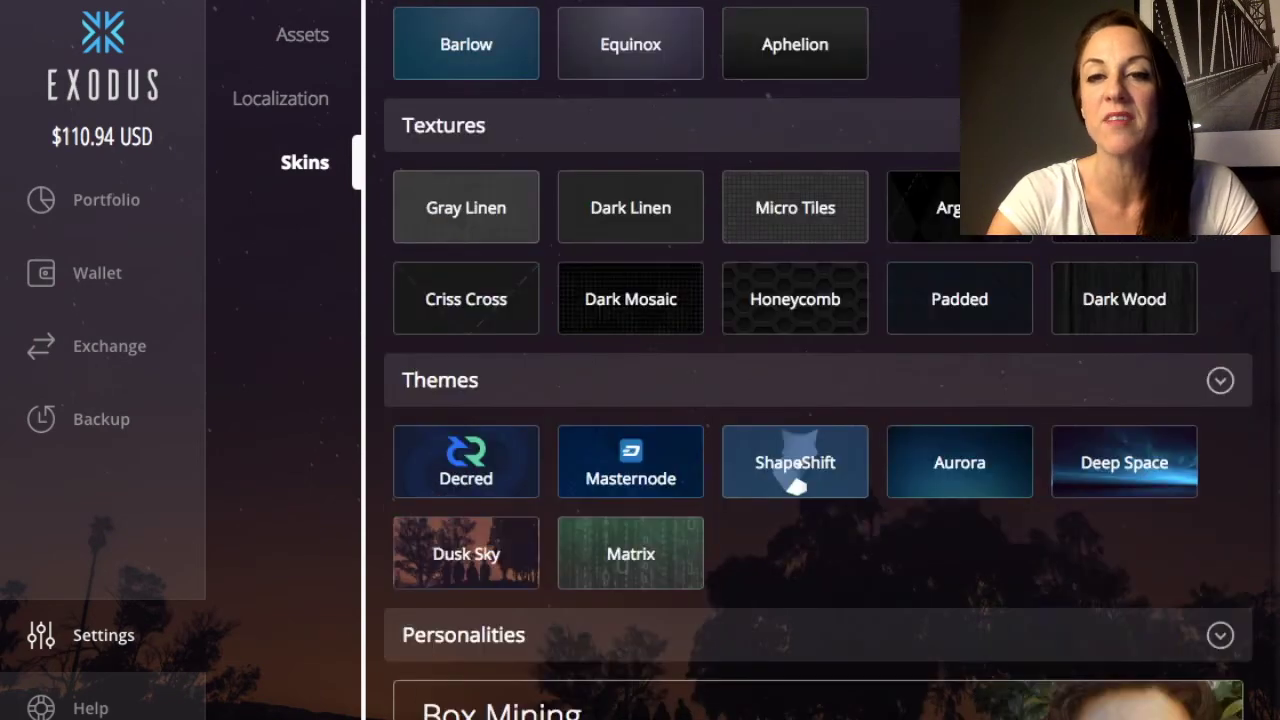
pyautogui.scroll(2, 800, 400)
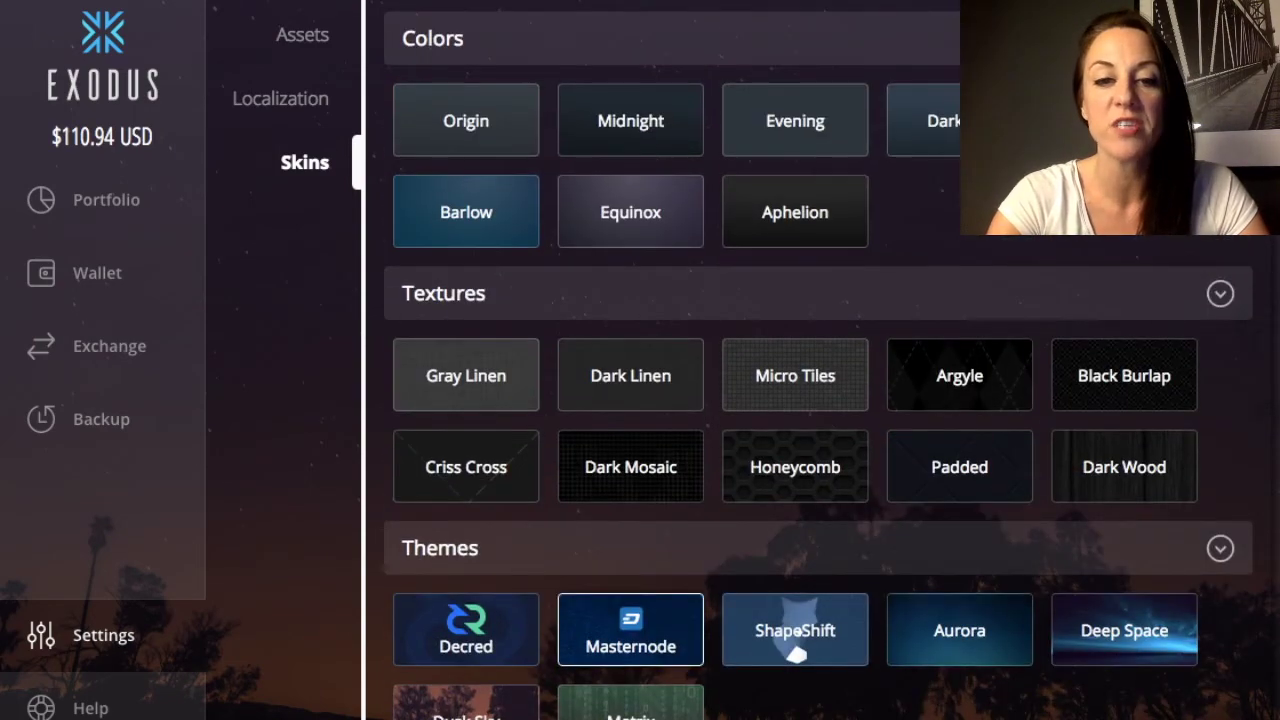
pyautogui.click(1124, 630)
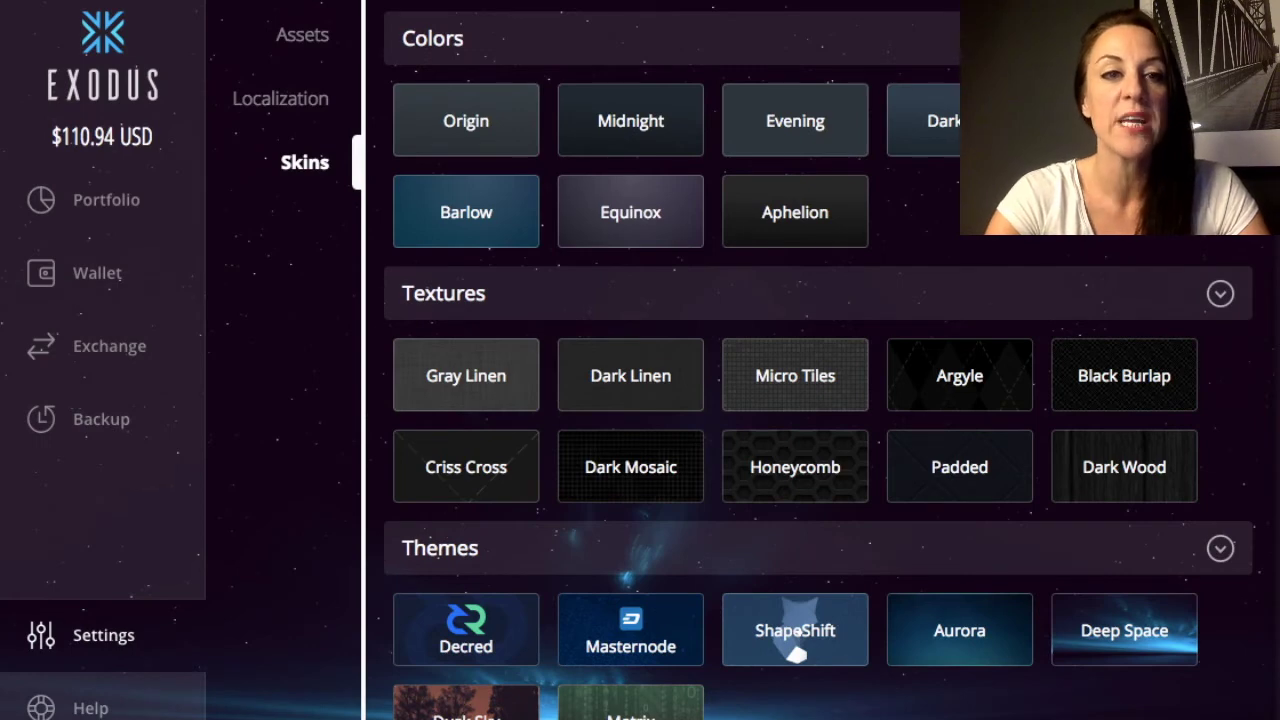
# Step: Show the receive details of the Bitcoin wallet and copy its address to the clipboard
pyautogui.click(97, 272)
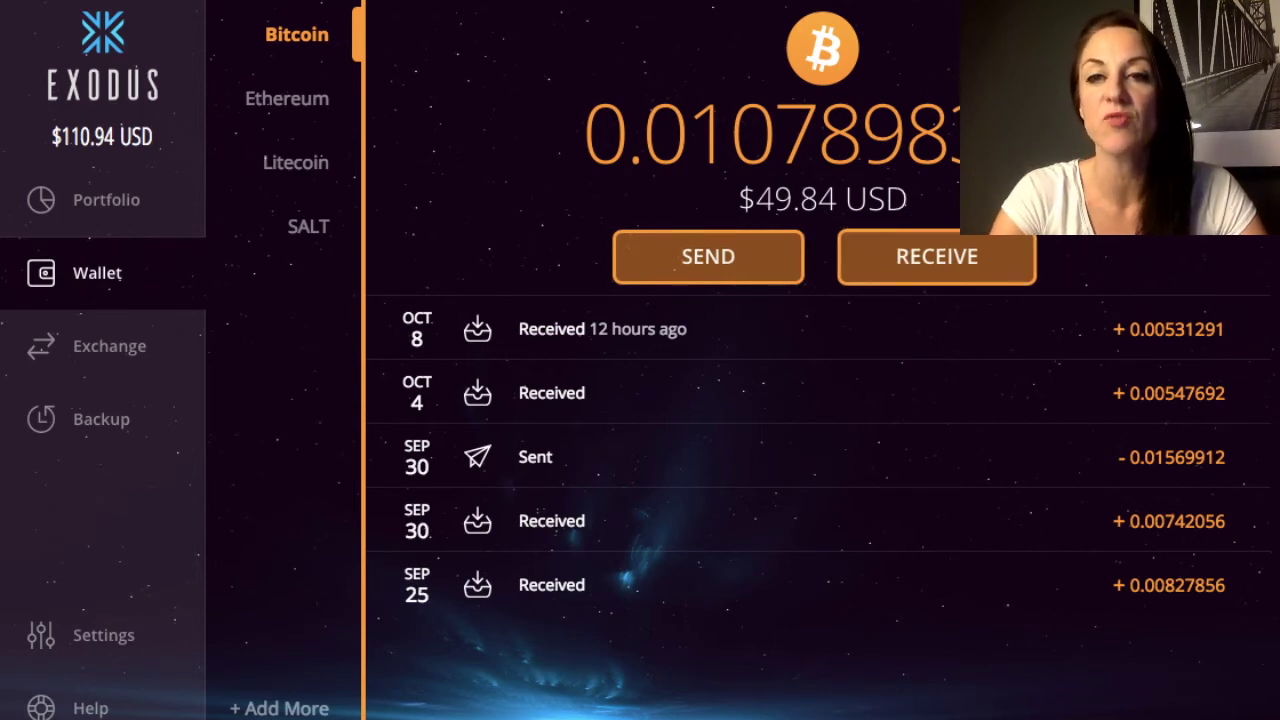
pyautogui.click(937, 257)
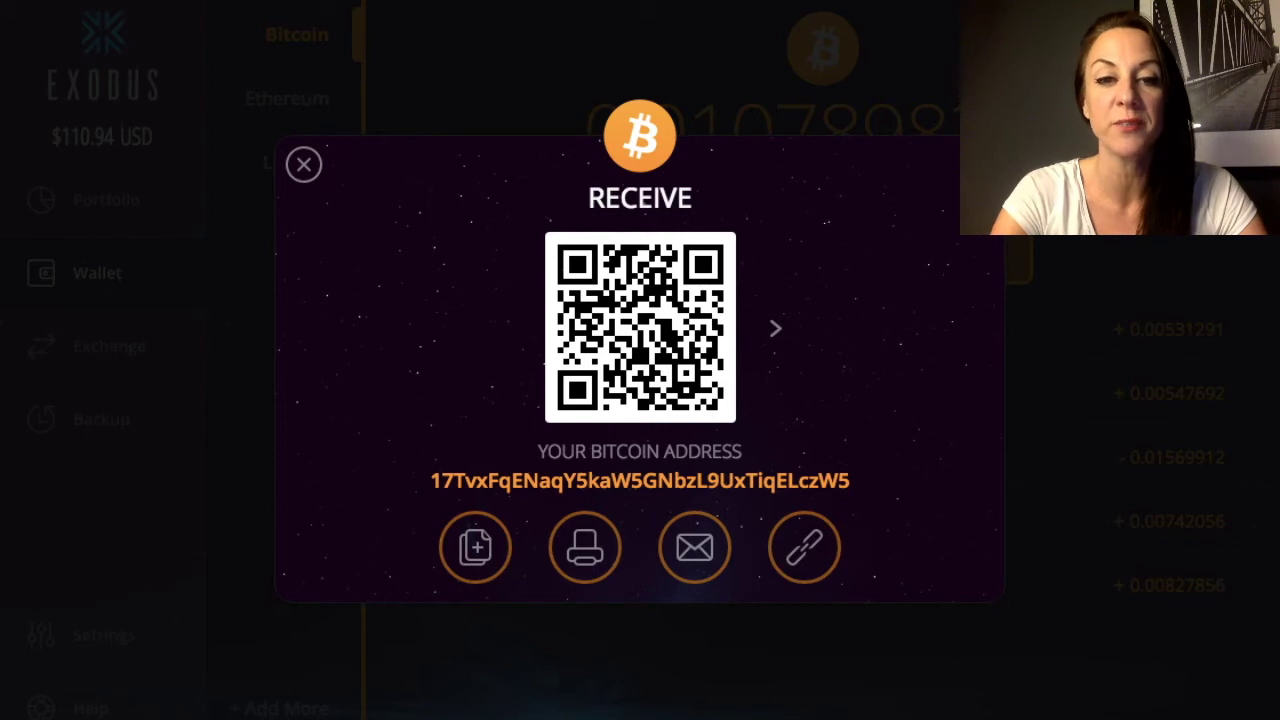
pyautogui.click(475, 546)
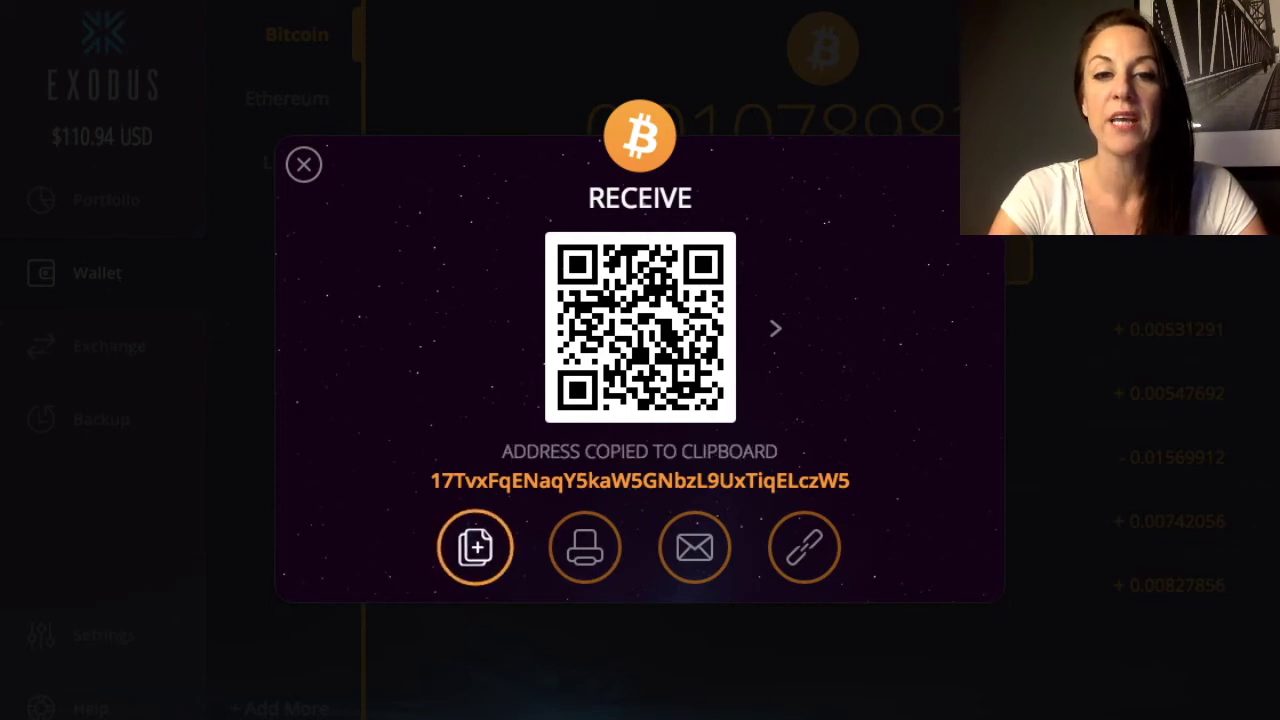
pyautogui.click(475, 546)
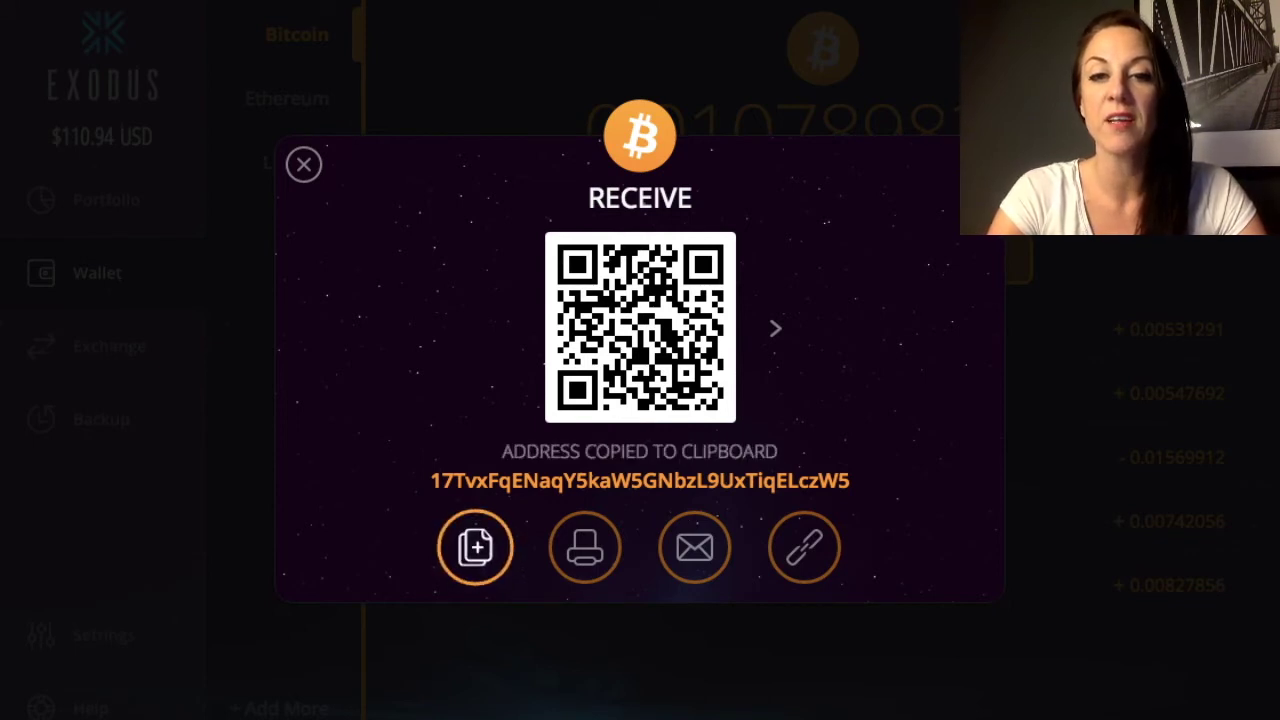
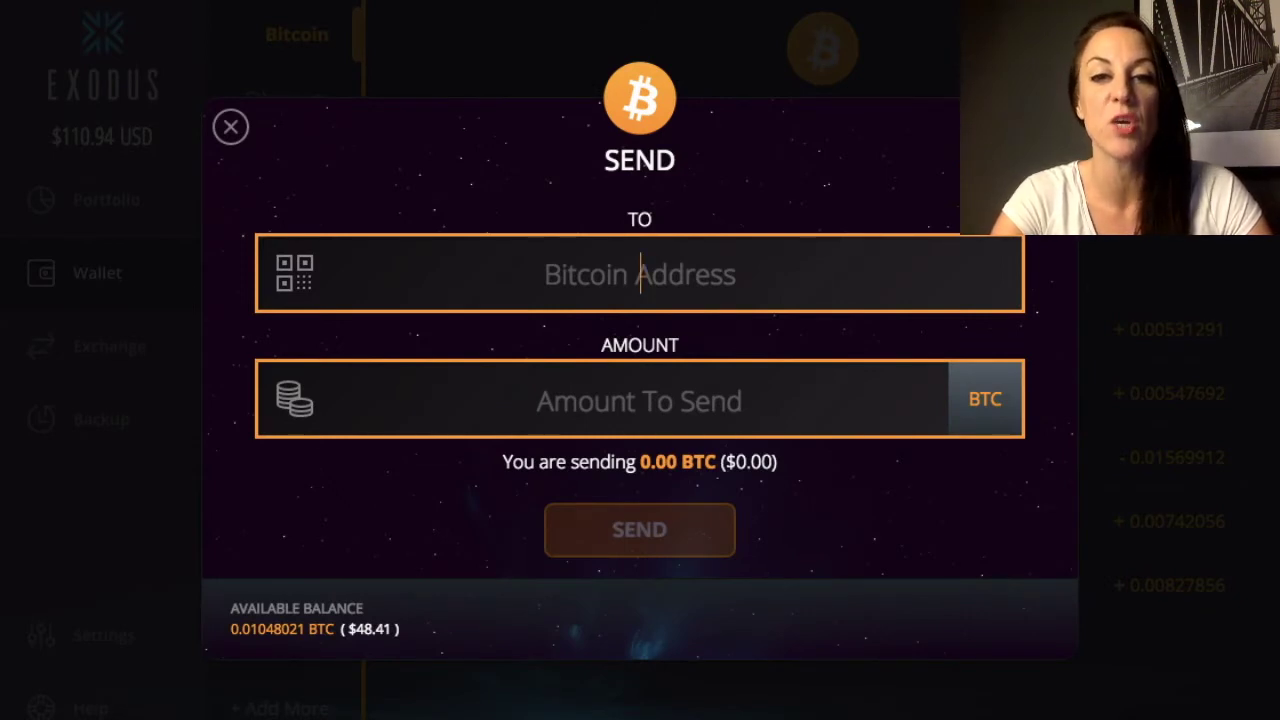
# Step: Switch the amount unit of the Bitcoin send form to USD and enter 100 as the amount to send
pyautogui.click(640, 400)
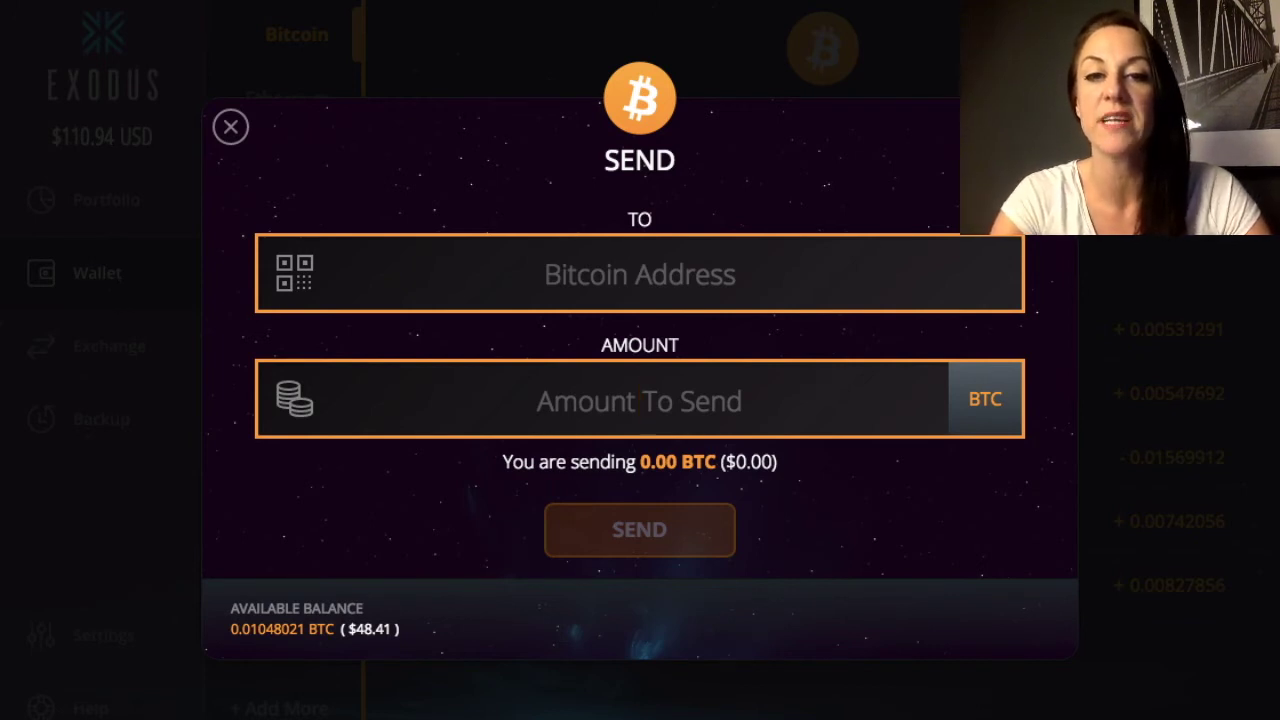
pyautogui.click(985, 399)
pyautogui.click(985, 399)
pyautogui.click(985, 399)
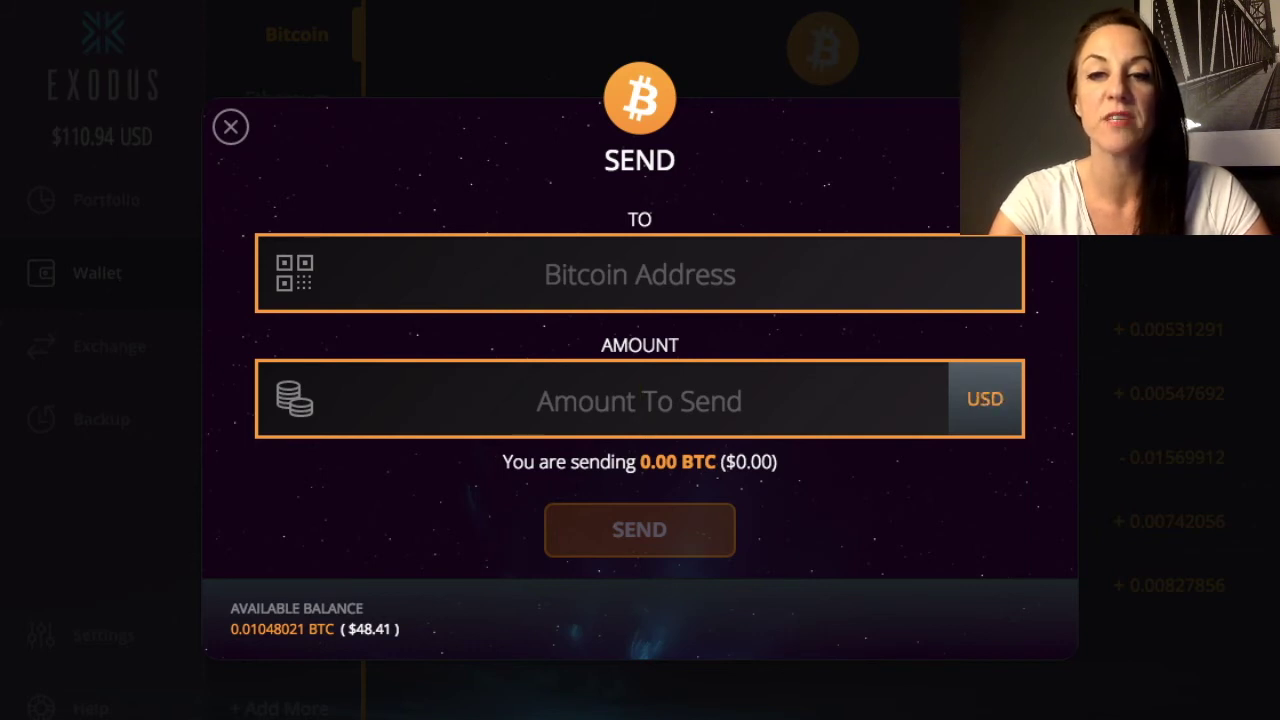
pyautogui.write('100')
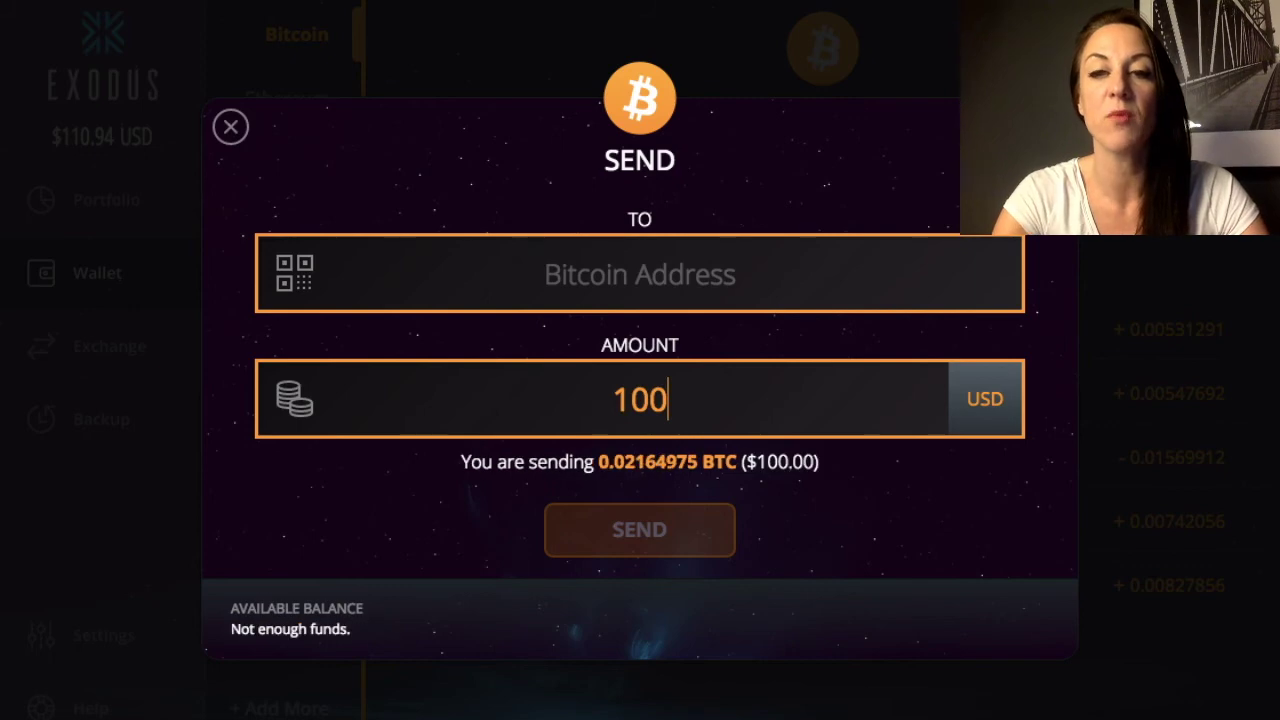
# Step: Toggle the Bitcoin send amount between BTC and USD to compare the units, and close the send form without sending
pyautogui.click(985, 399)
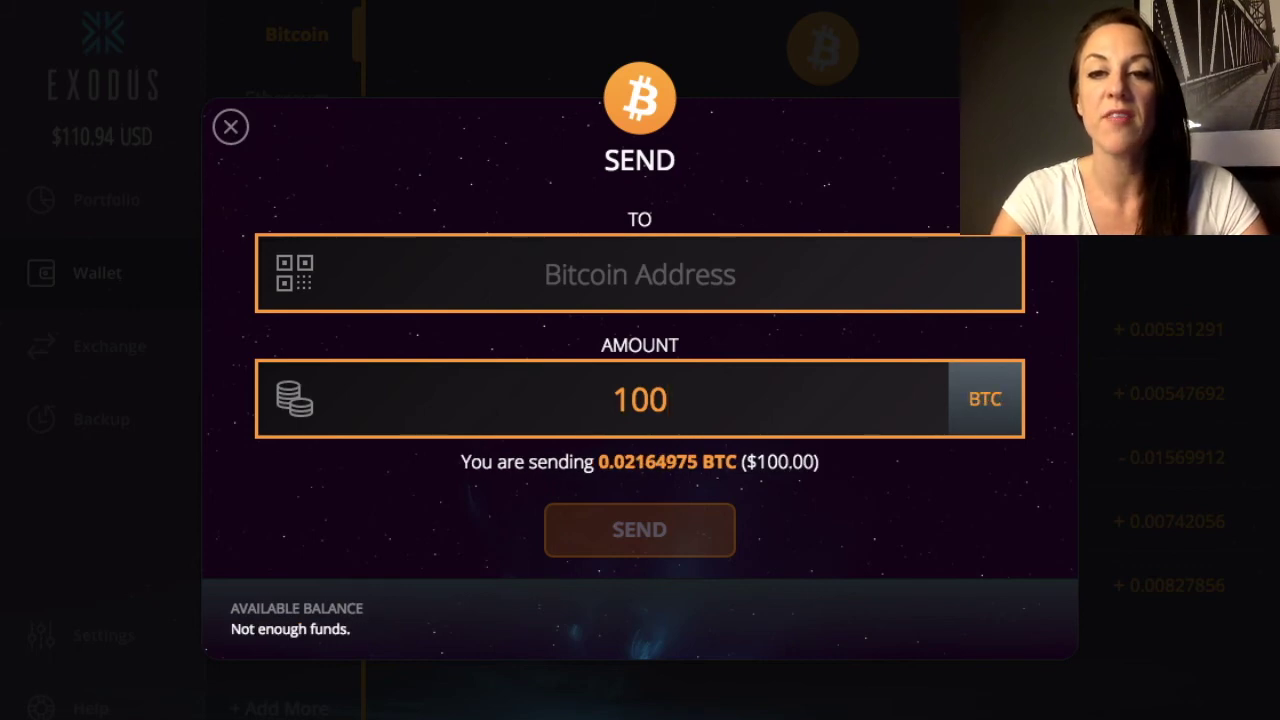
pyautogui.click(985, 399)
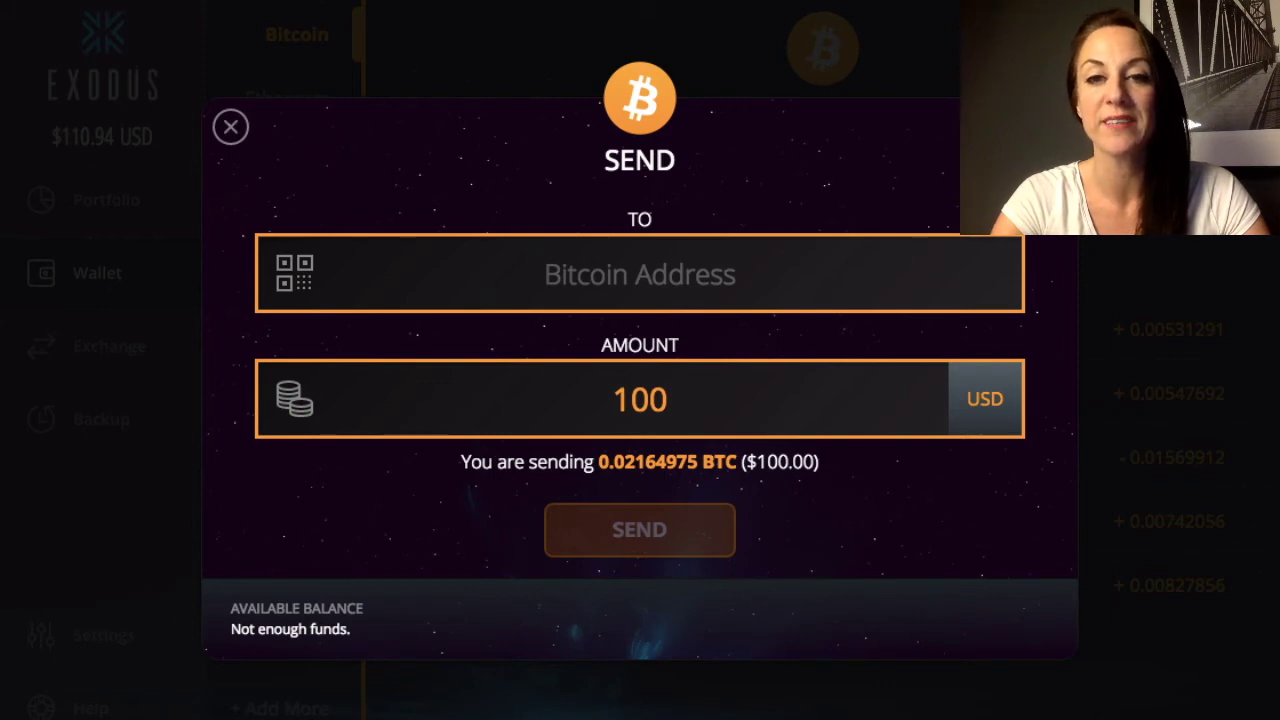
pyautogui.click(985, 399)
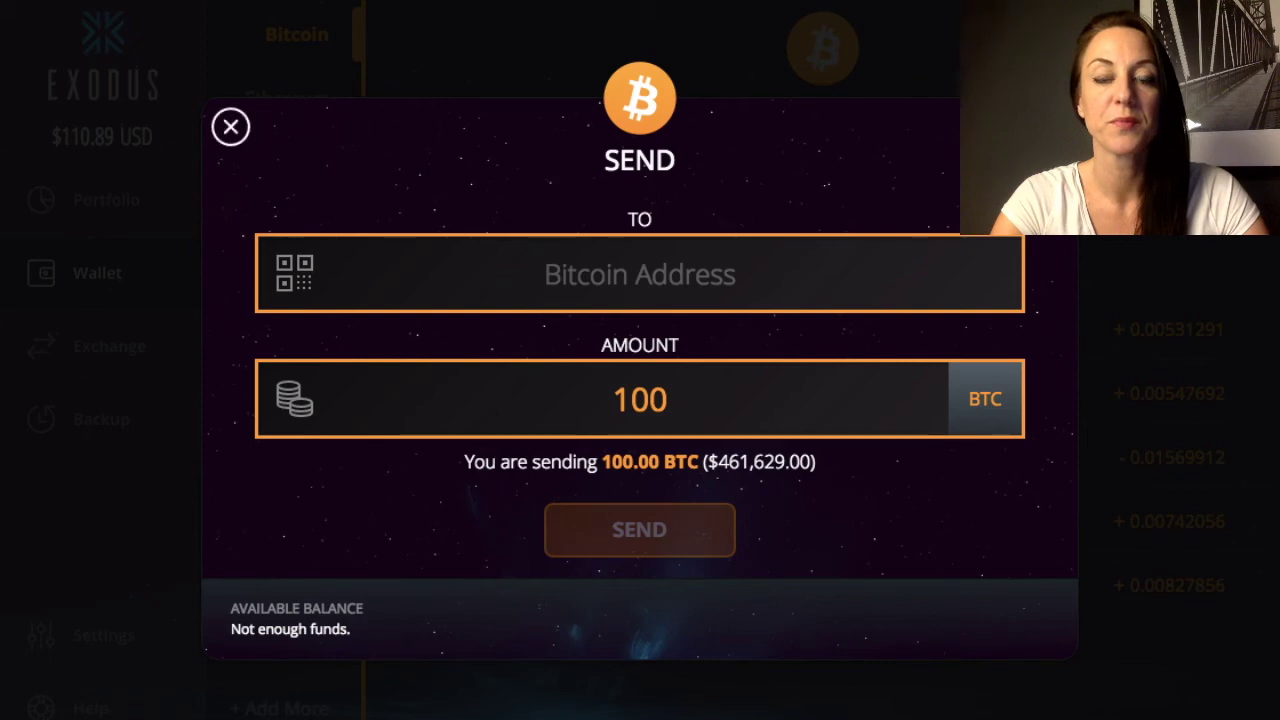
pyautogui.click(230, 126)
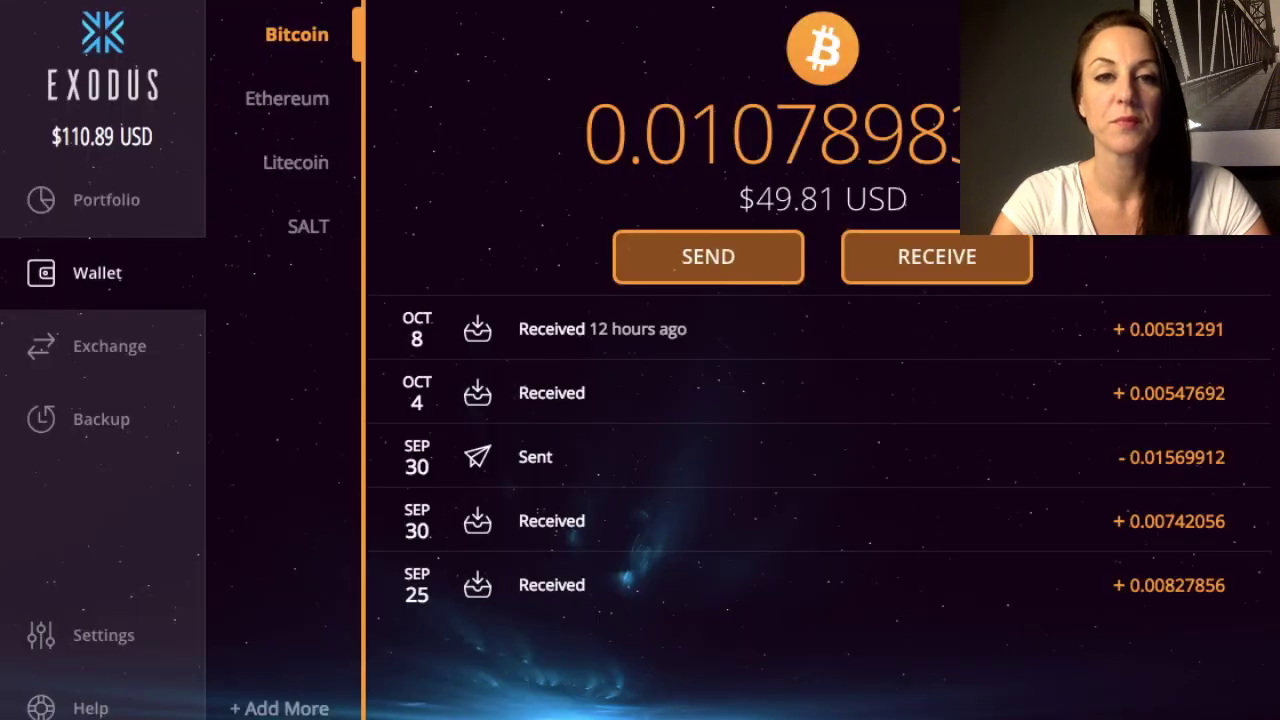
# Step: View the send form of the Ethereum wallet and close it without sending
pyautogui.click(287, 98)
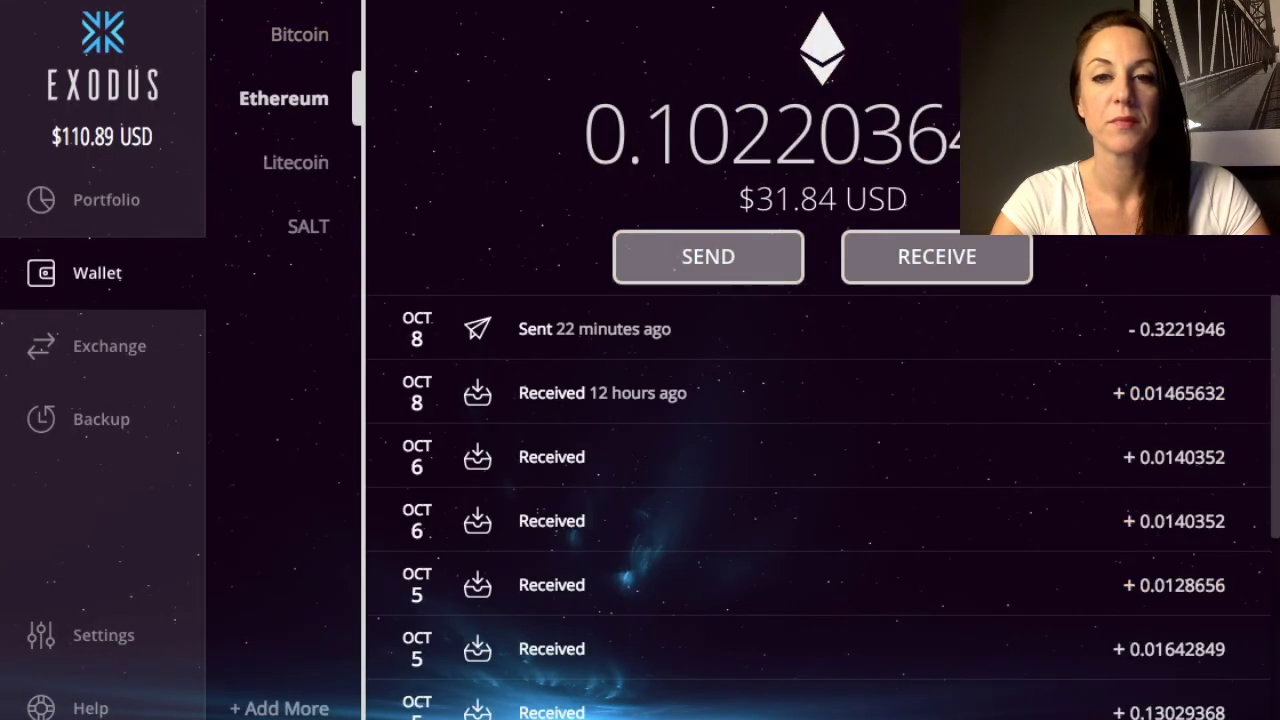
pyautogui.click(708, 256)
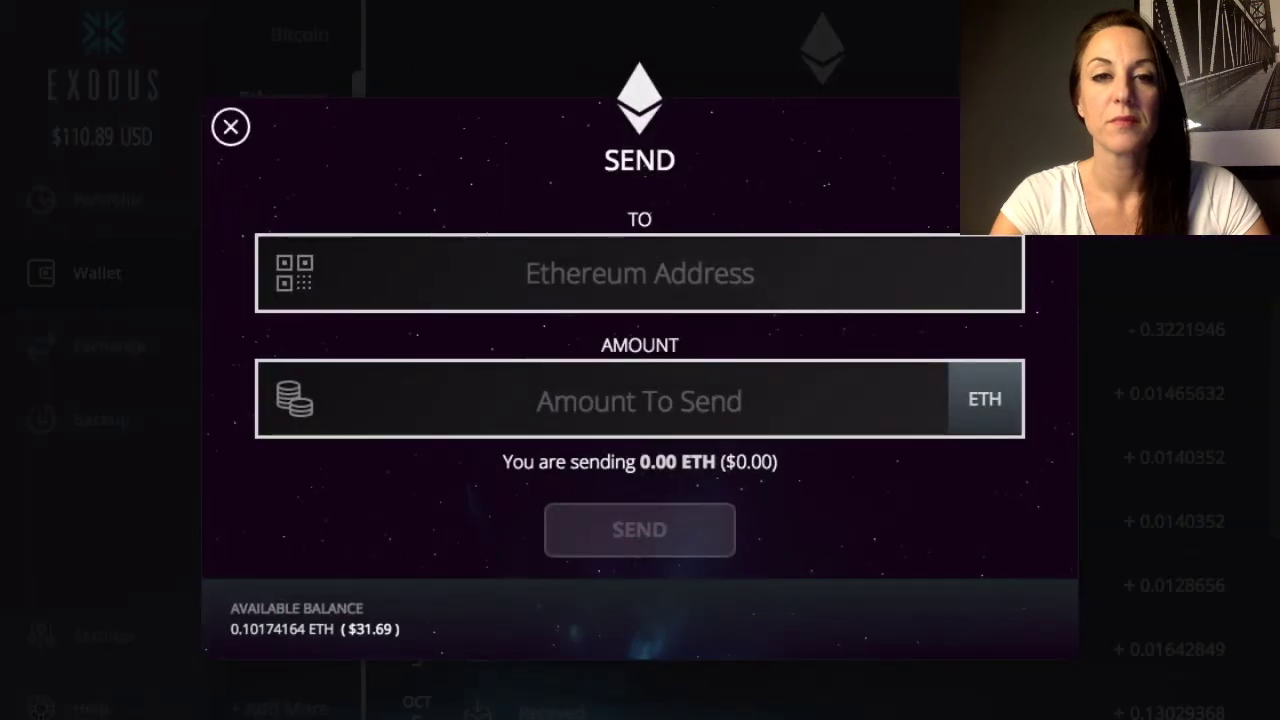
pyautogui.click(230, 126)
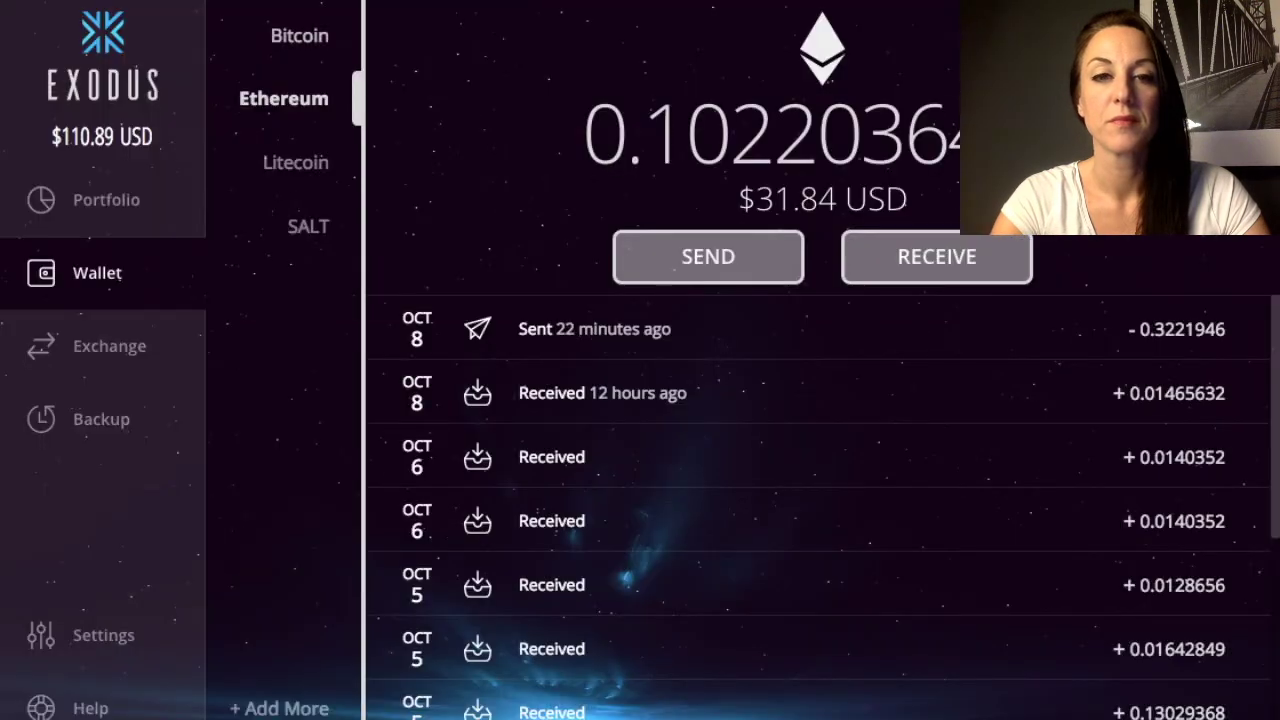
# Step: Check the network fee for sending 40 USD from the Bitcoin wallet, and close the send form without sending
pyautogui.click(299, 34)
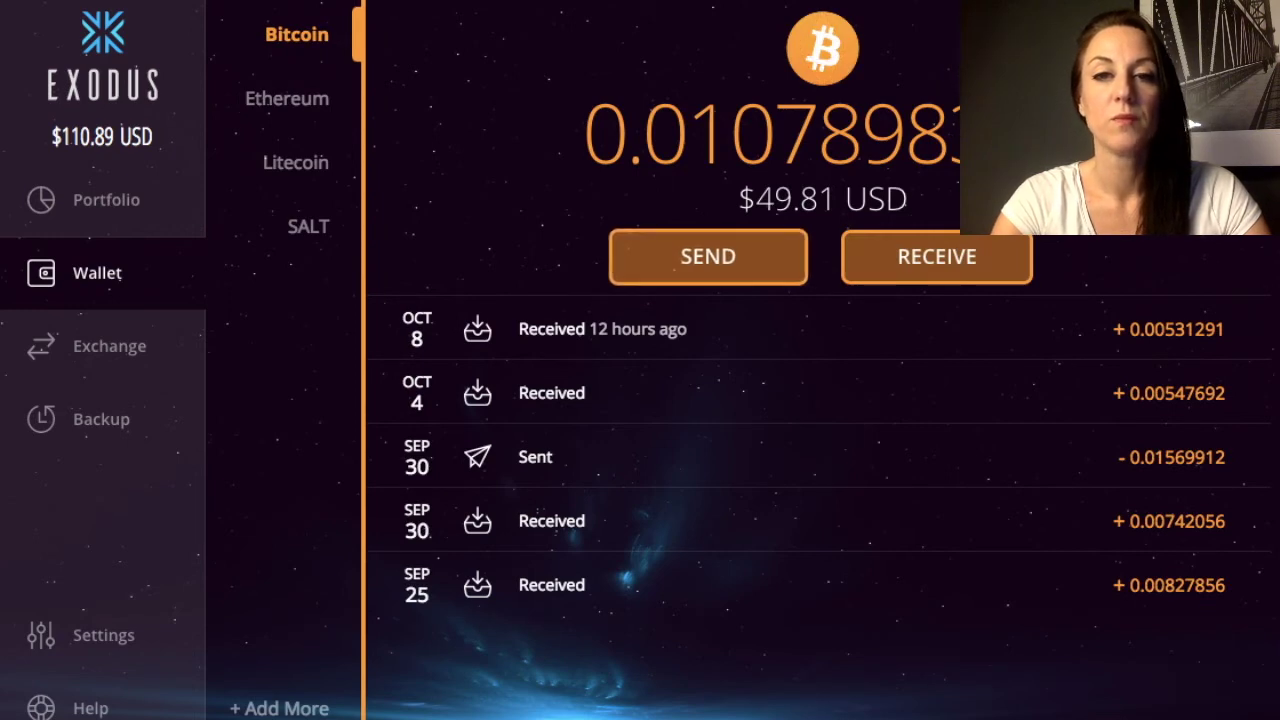
pyautogui.click(708, 256)
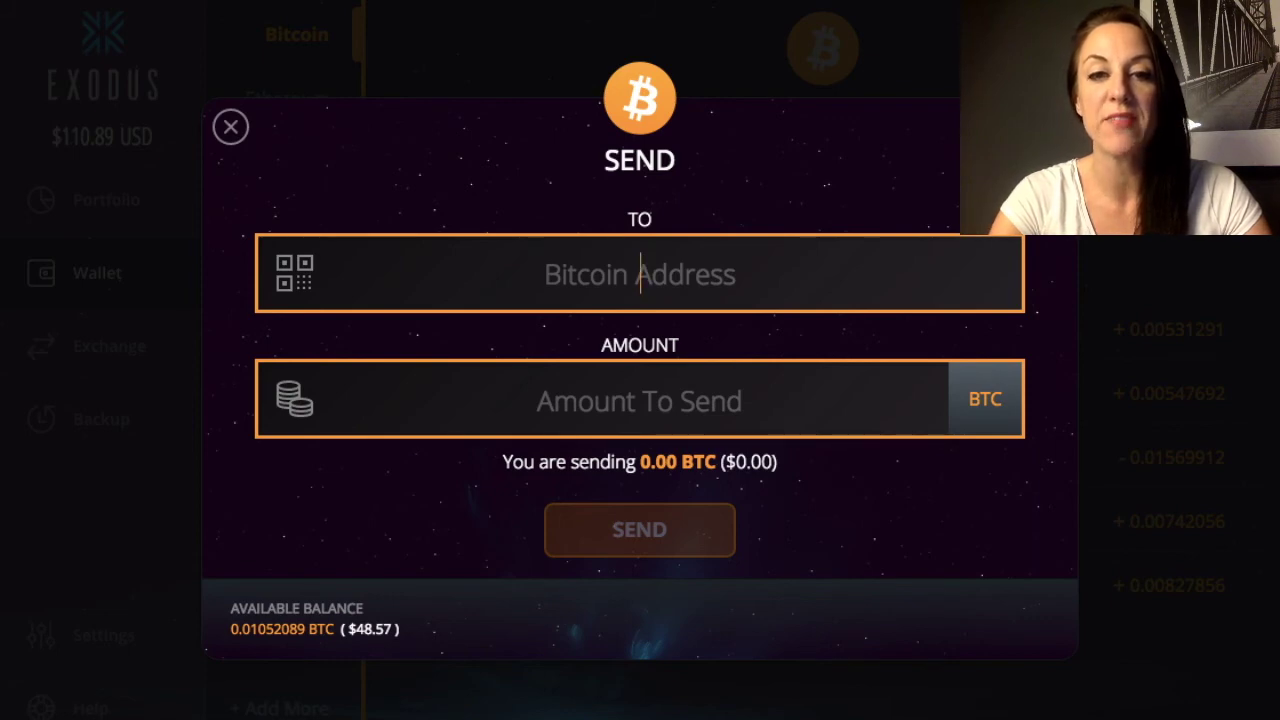
pyautogui.click(640, 401)
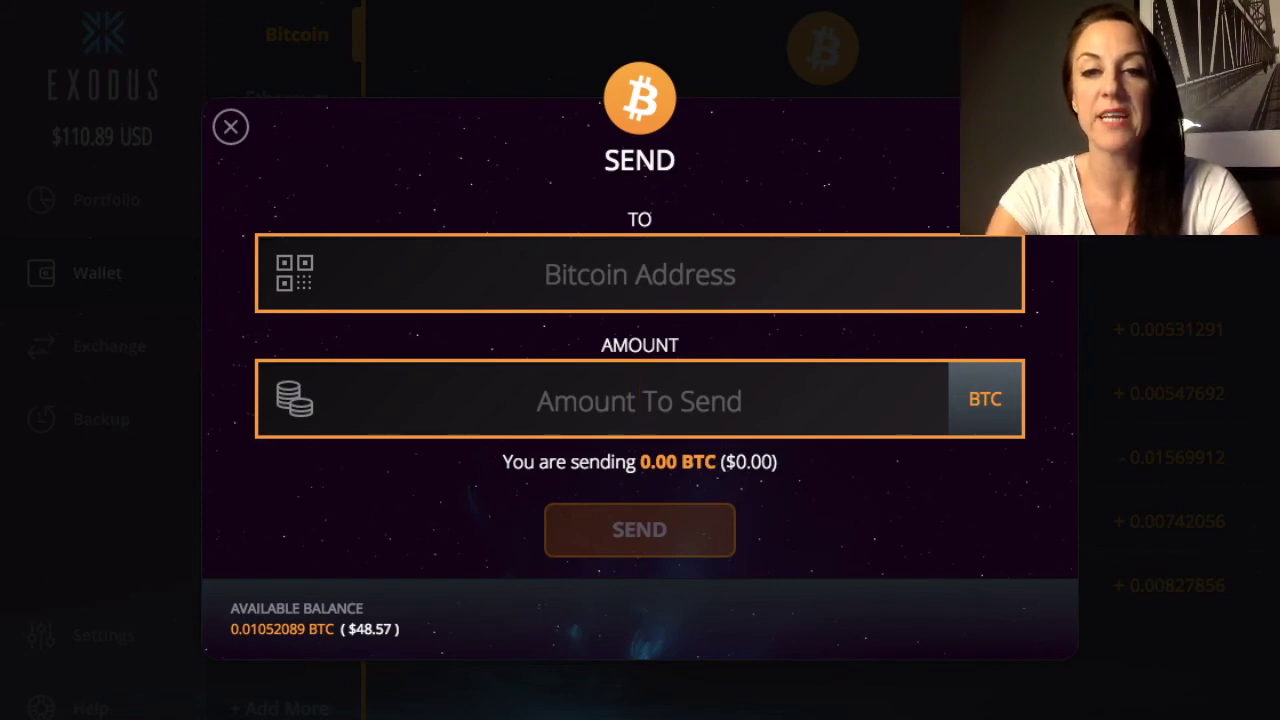
pyautogui.click(985, 399)
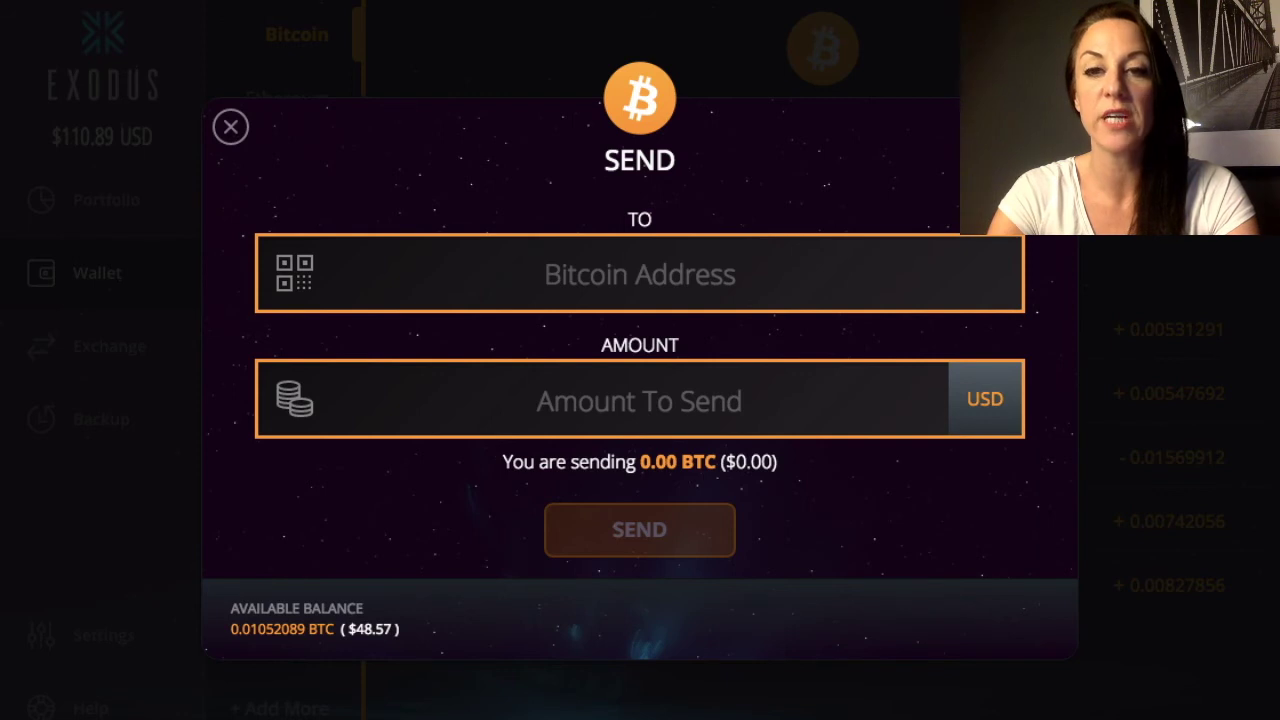
pyautogui.write('40')
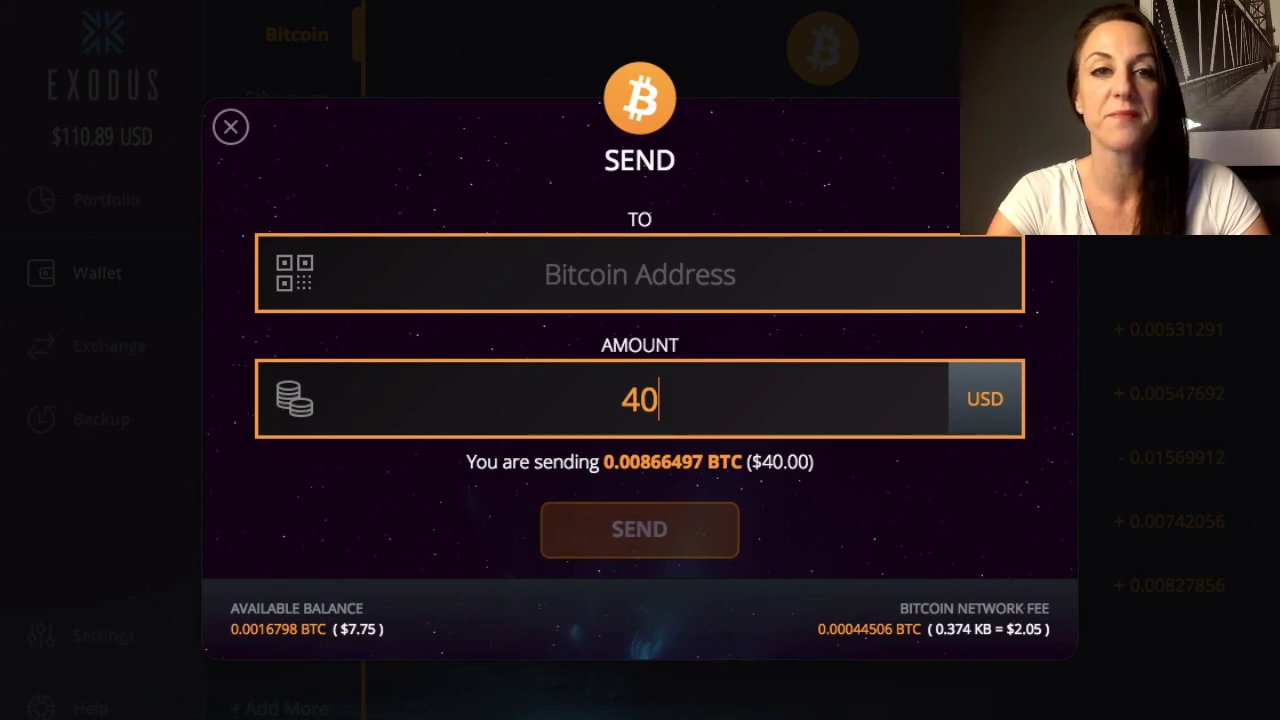
pyautogui.click(230, 126)
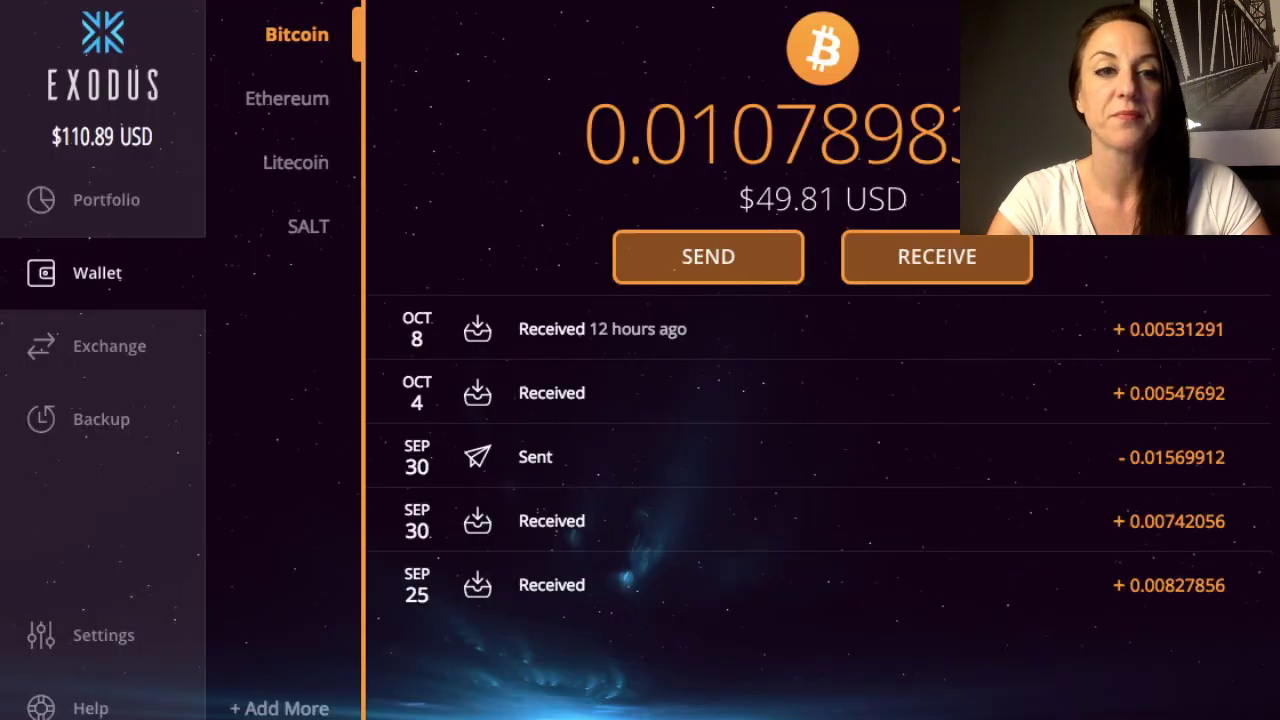
# Step: View the portfolio overview, and look through the support options and help questions on the Help page
pyautogui.click(100, 200)
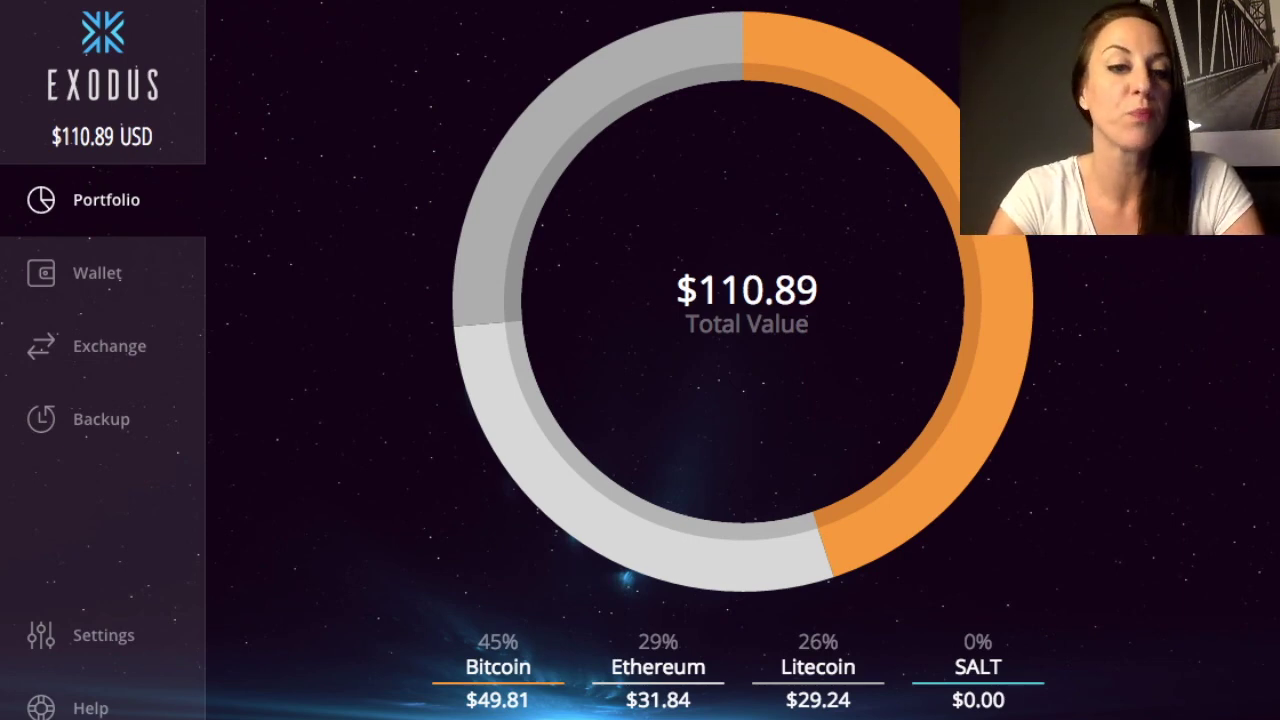
pyautogui.click(90, 707)
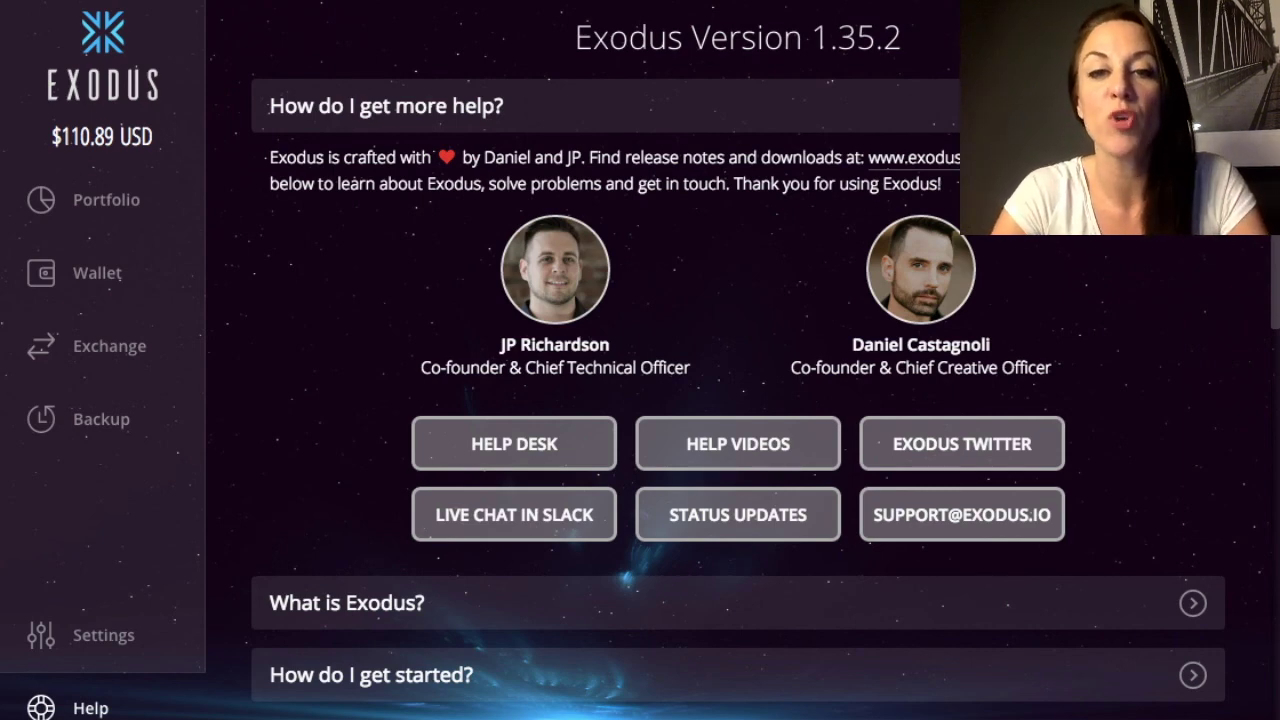
pyautogui.scroll(-2, 738, 400)
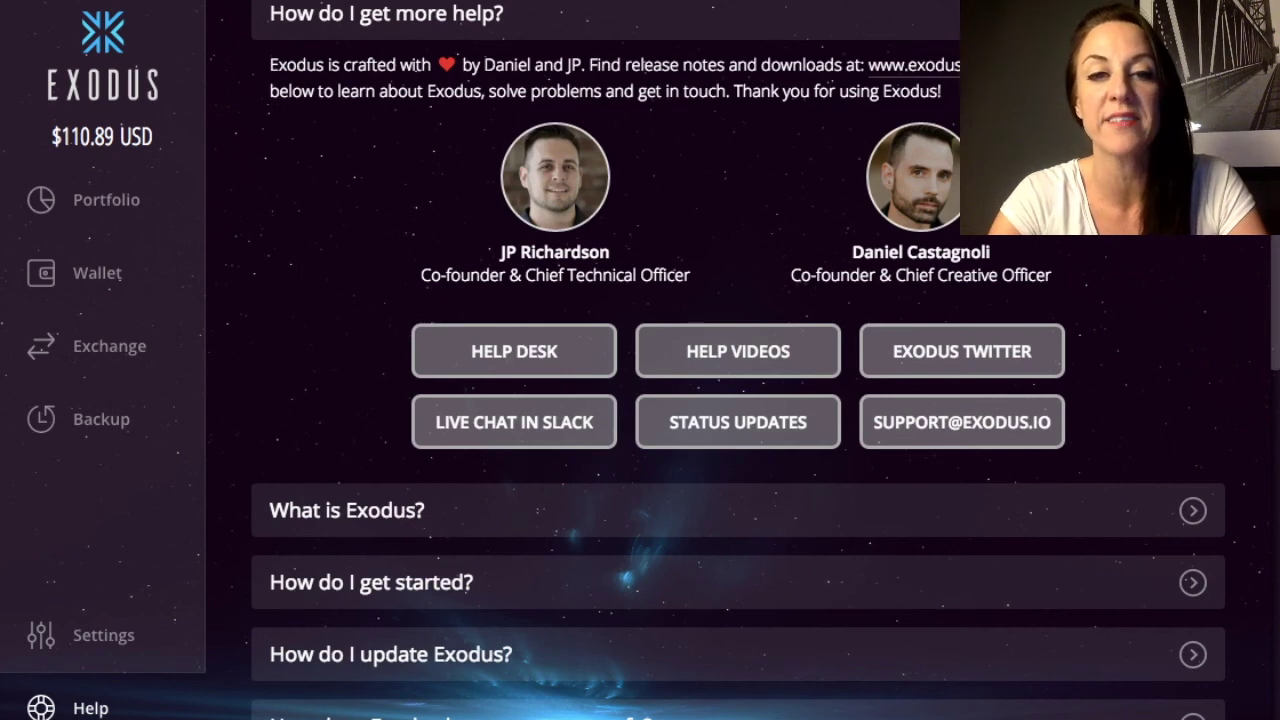
pyautogui.scroll(2, 738, 400)
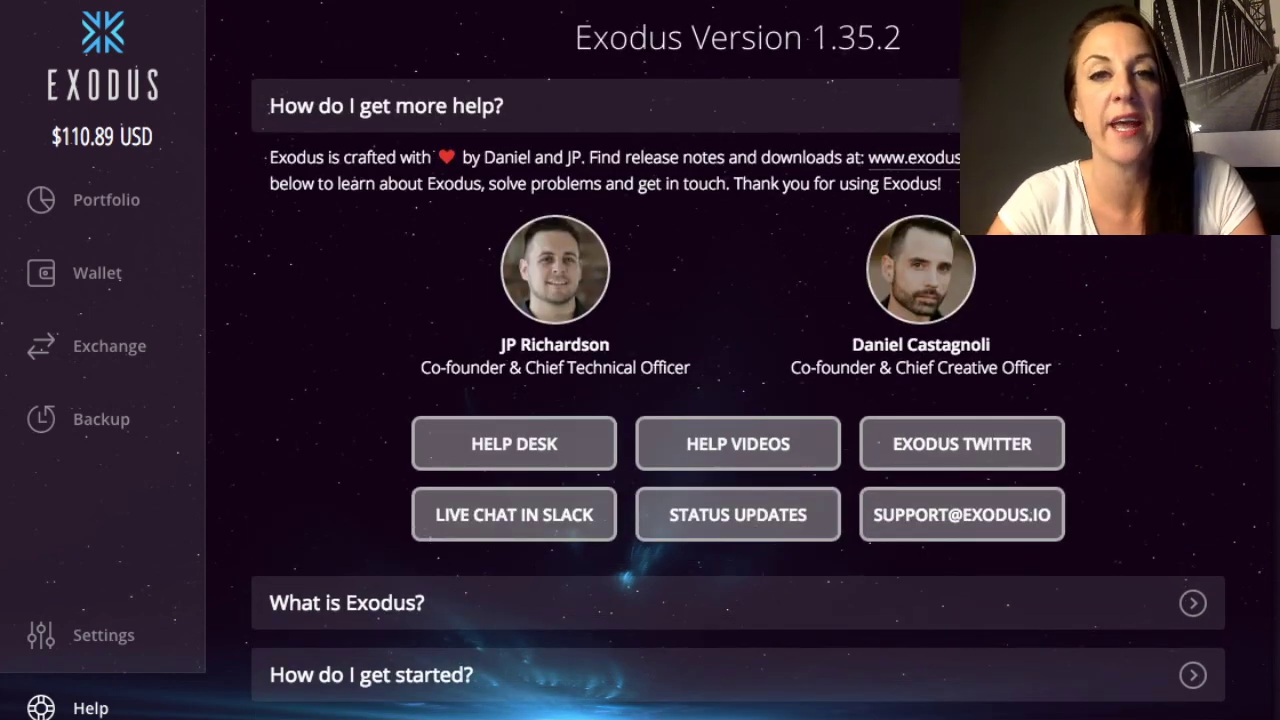